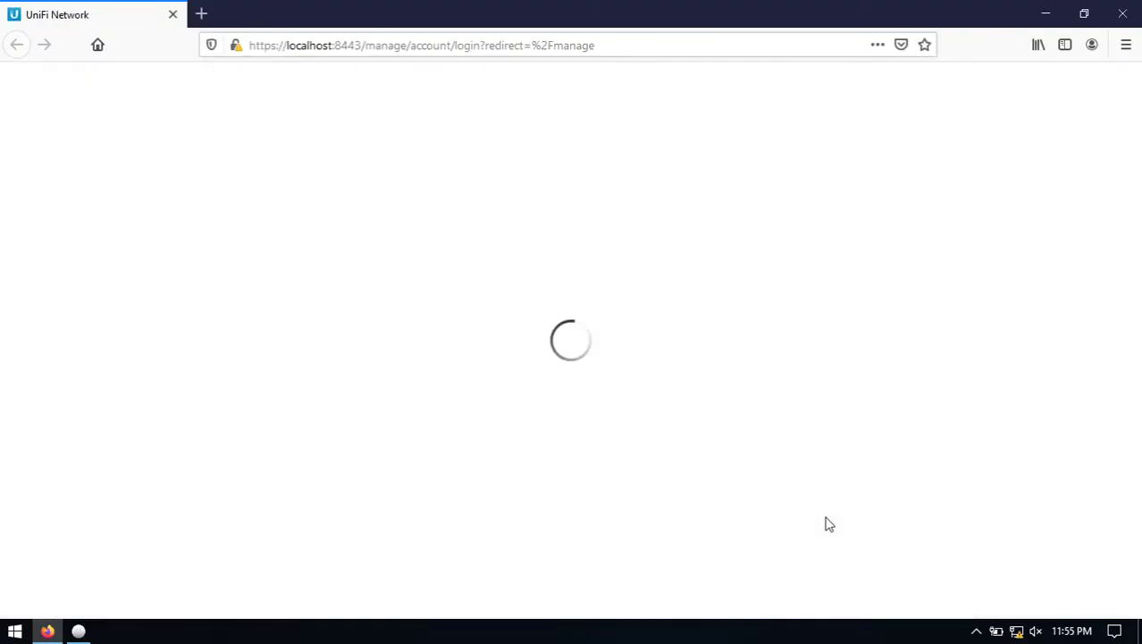
Enter the administrator username and password on the UniFi sign-in page.
type("admin")
key("Tab")
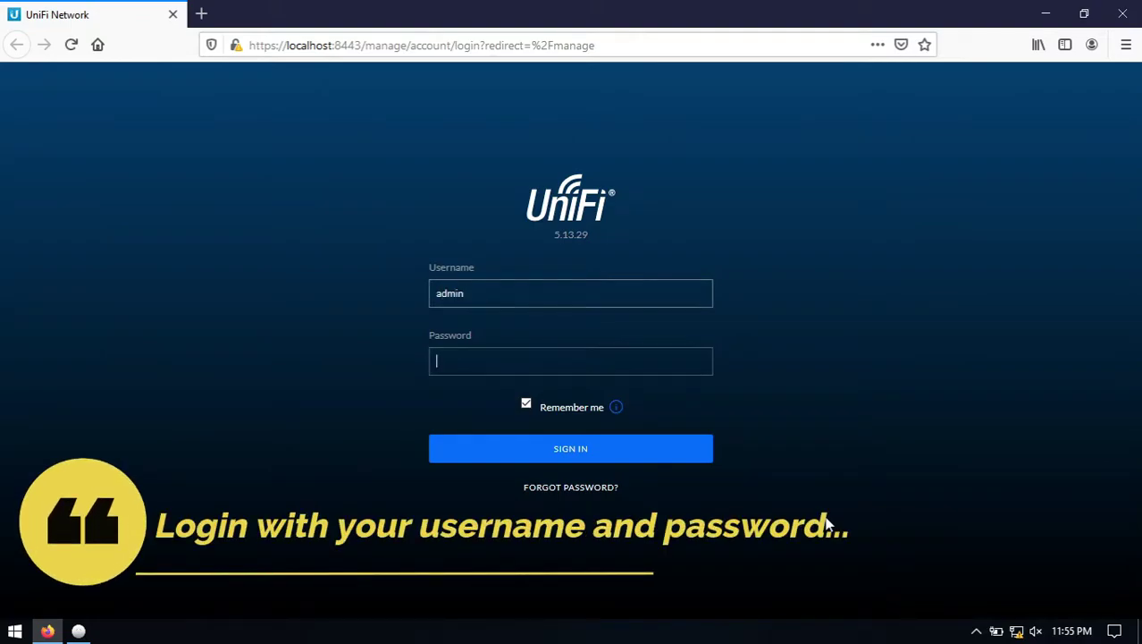
type("pass")
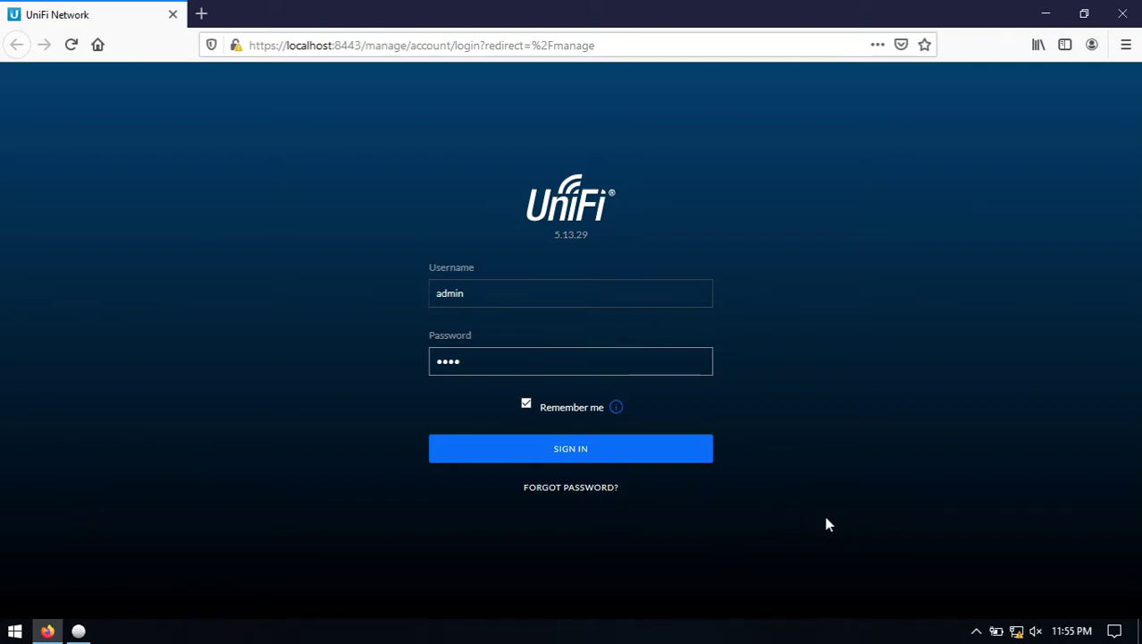
type("wd12345")
Sign in, decline saving the login, and view the Devices list showing the AP-AC-Mesh pending adoption.
left_click(685, 458)
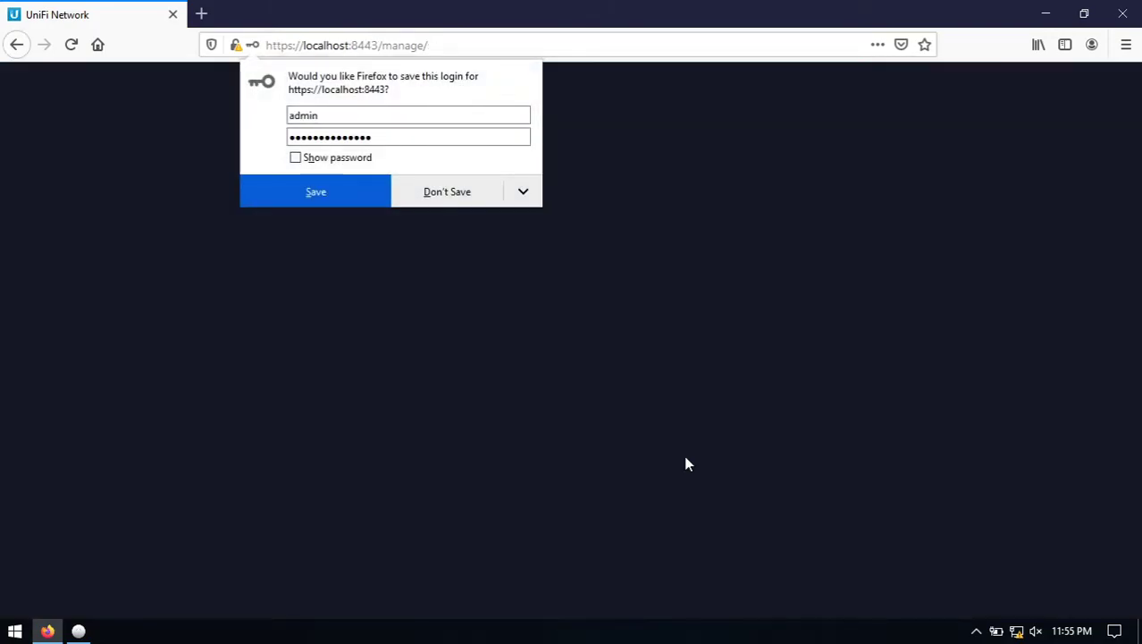
left_click(724, 7)
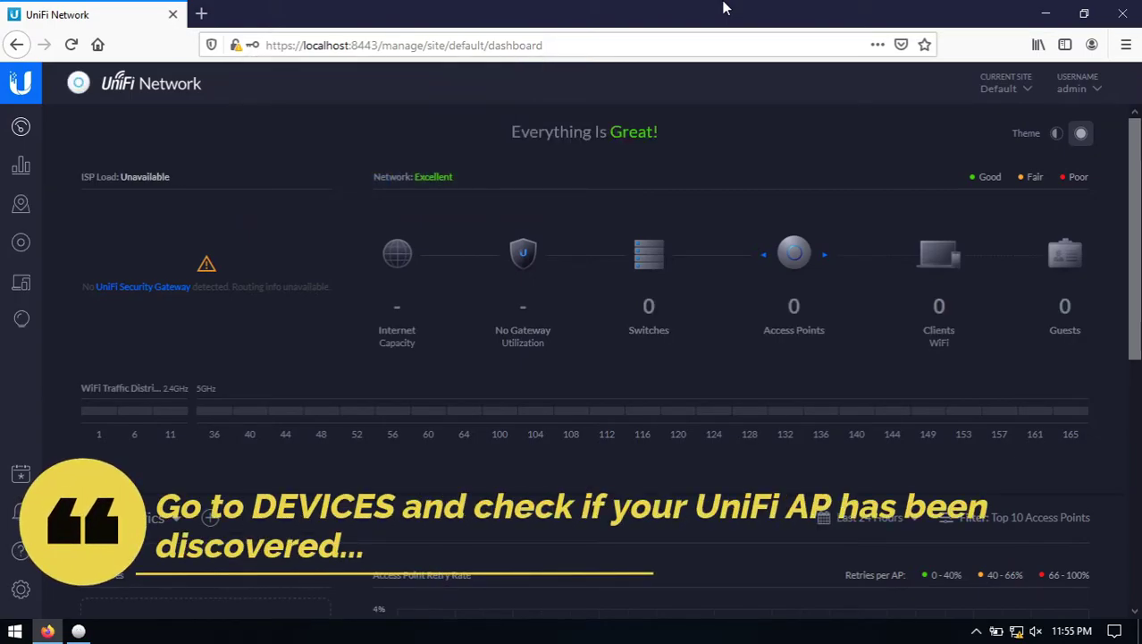
left_click(22, 243)
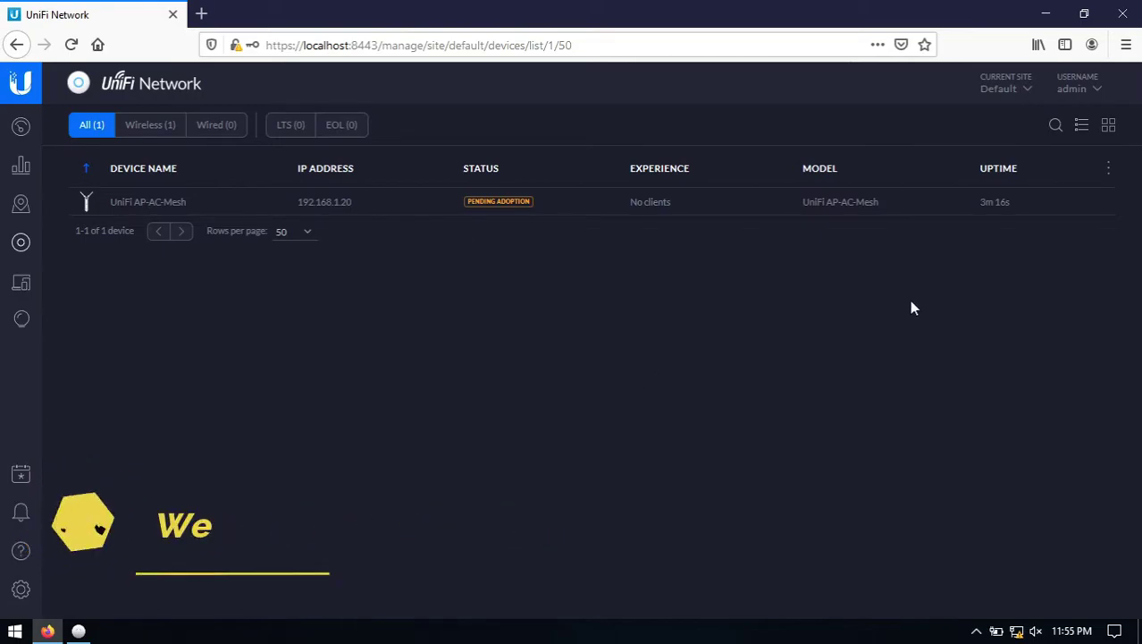
Add a new site named 'wifiLAB TEST' from the Current Site dropdown.
left_click(1017, 92)
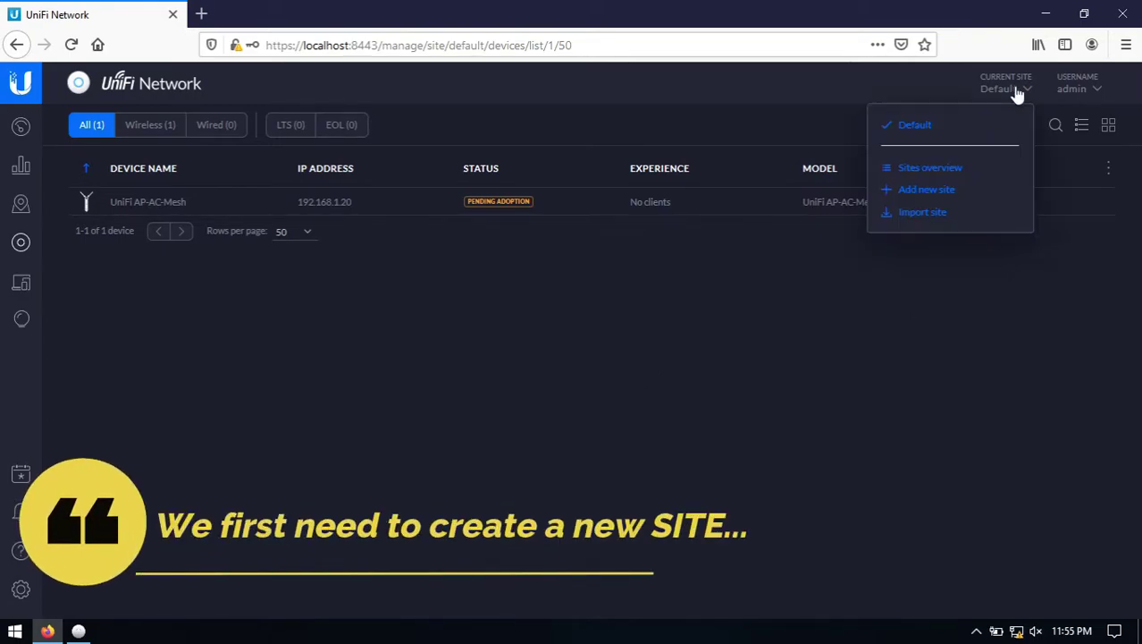
left_click(927, 193)
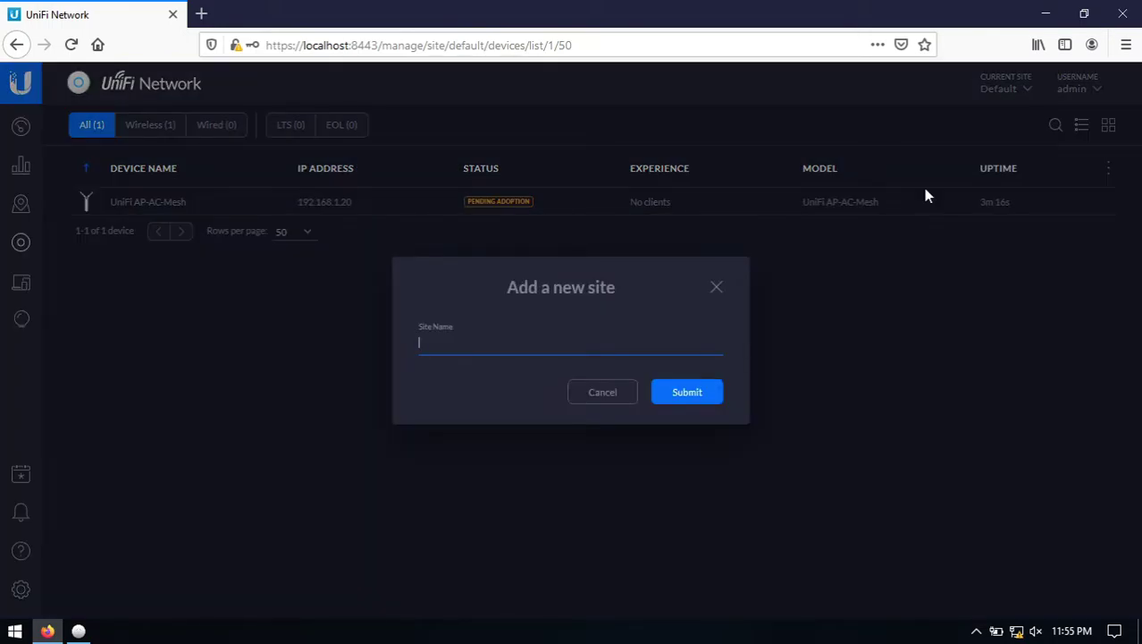
type("wifiLAB TEST")
left_click(706, 394)
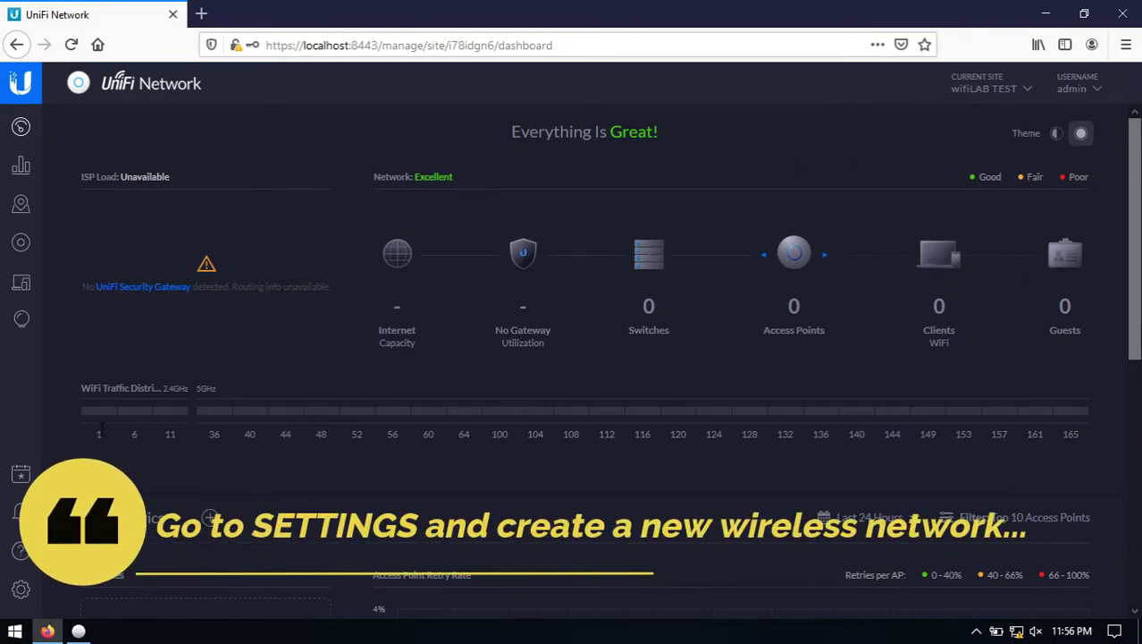
Start a basic Wi-Fi network named 'wifiLAB Mesh AP'.
left_click(20, 595)
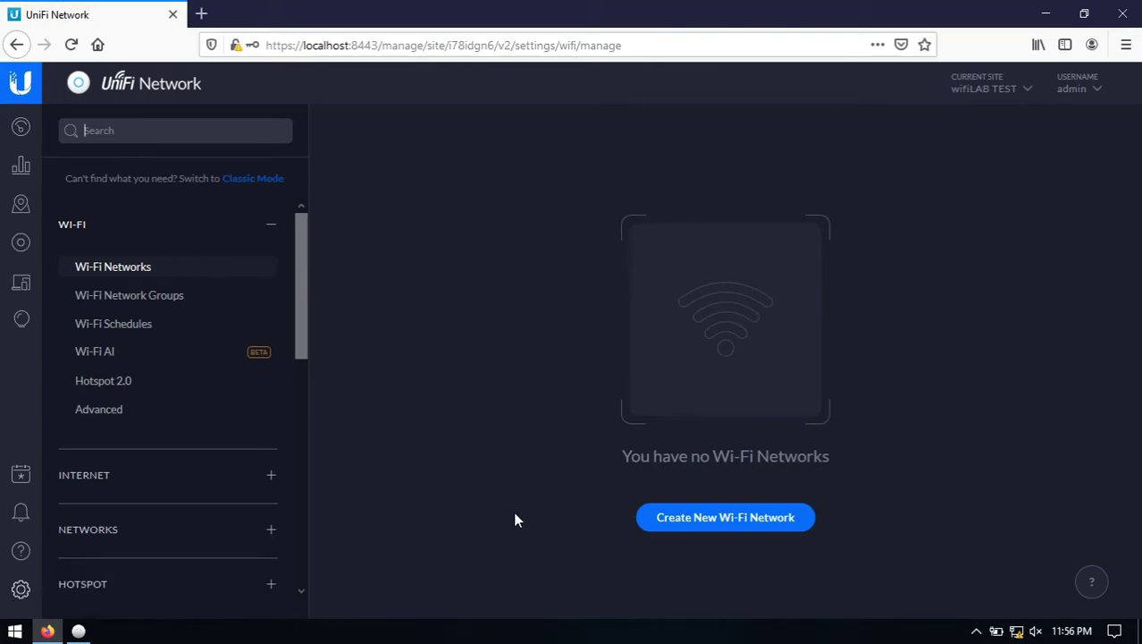
left_click(667, 527)
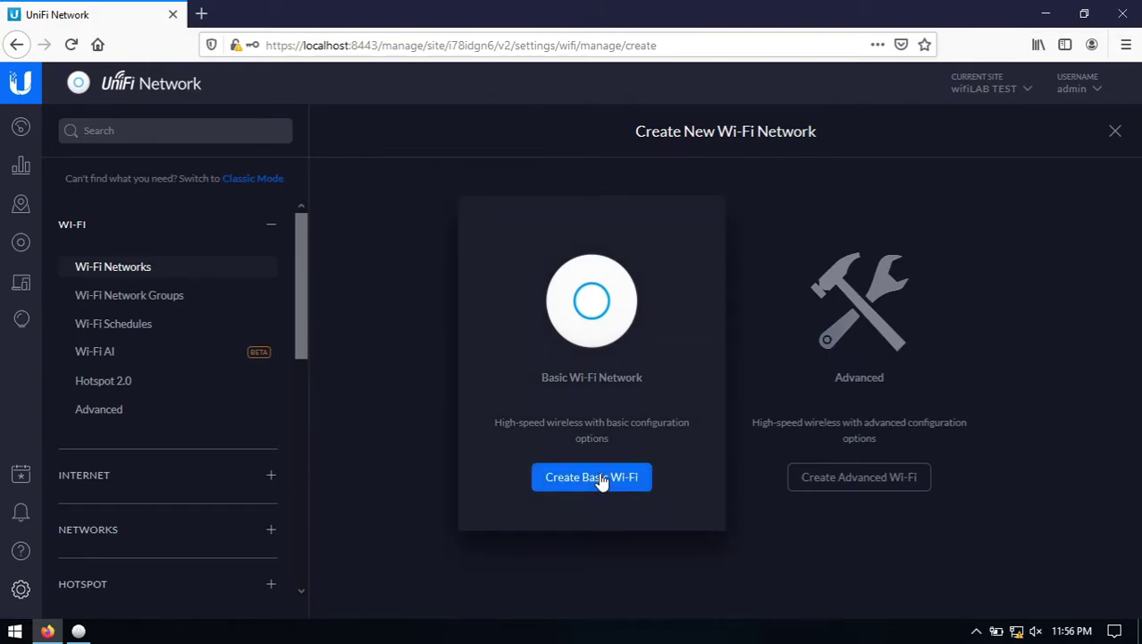
left_click(594, 478)
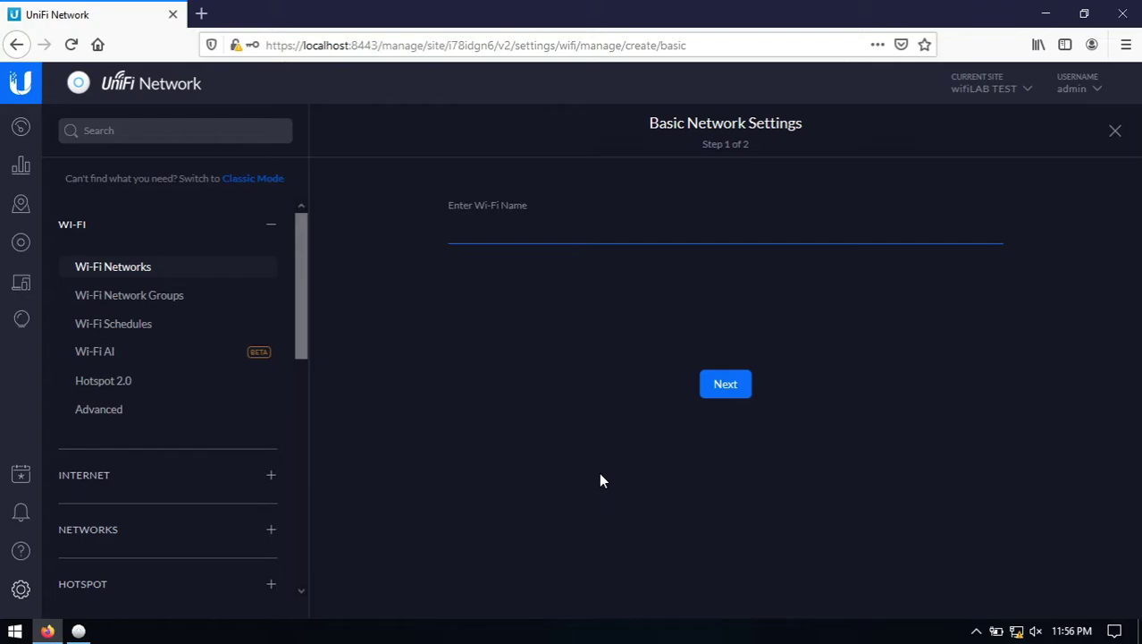
type("wifiLAB Mesh")
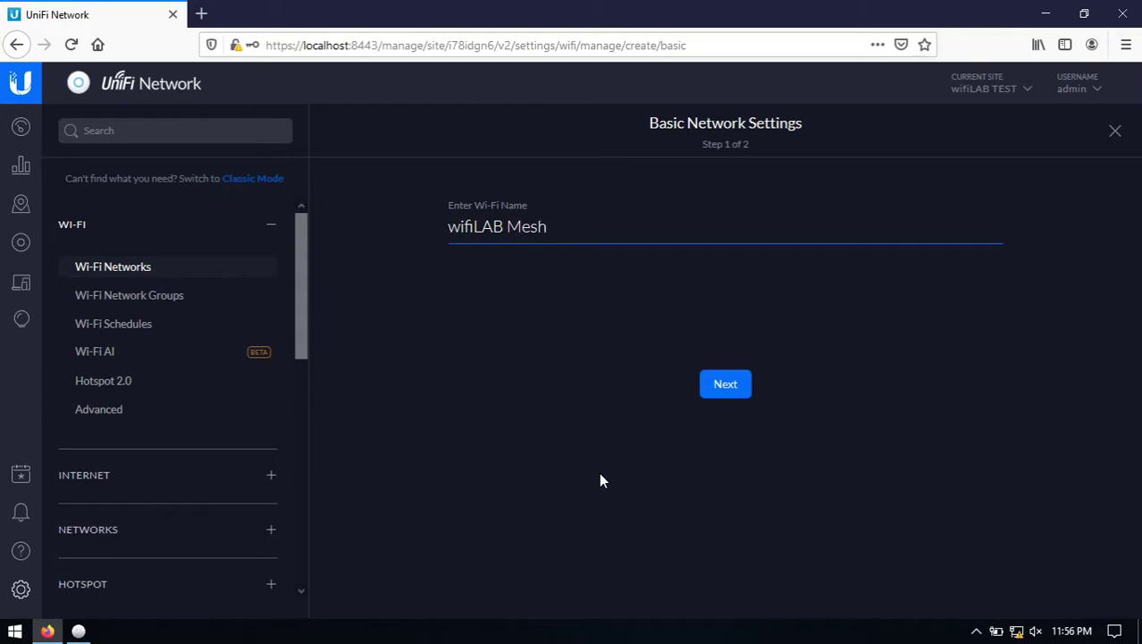
type(" AP")
left_click(726, 390)
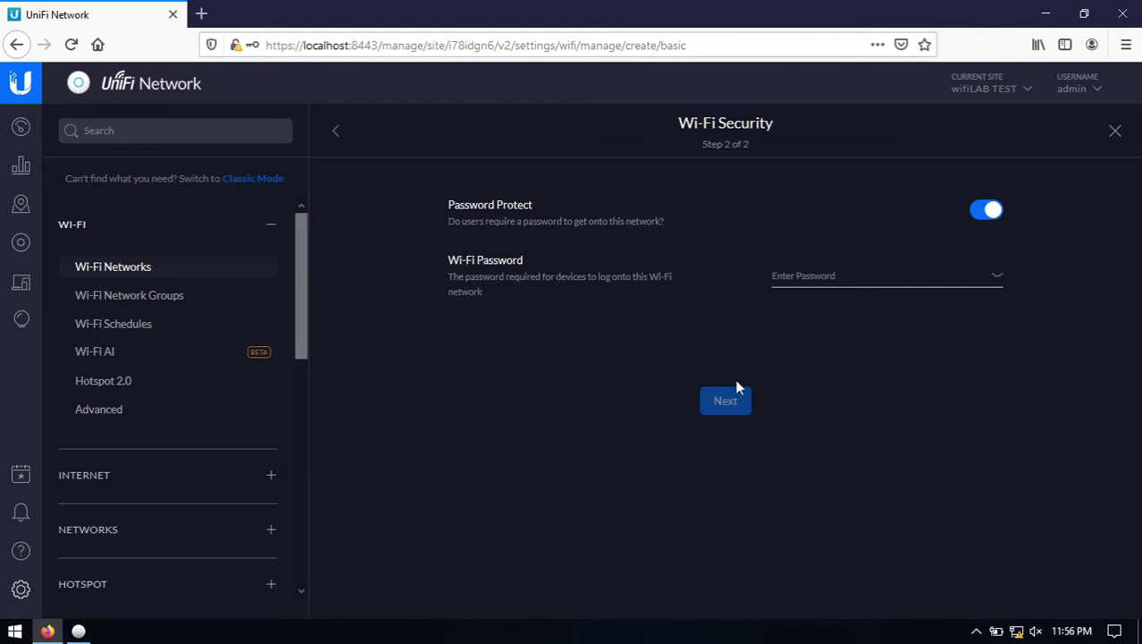
Enter and reveal the Wi-Fi password, then proceed to the network review.
left_click(828, 273)
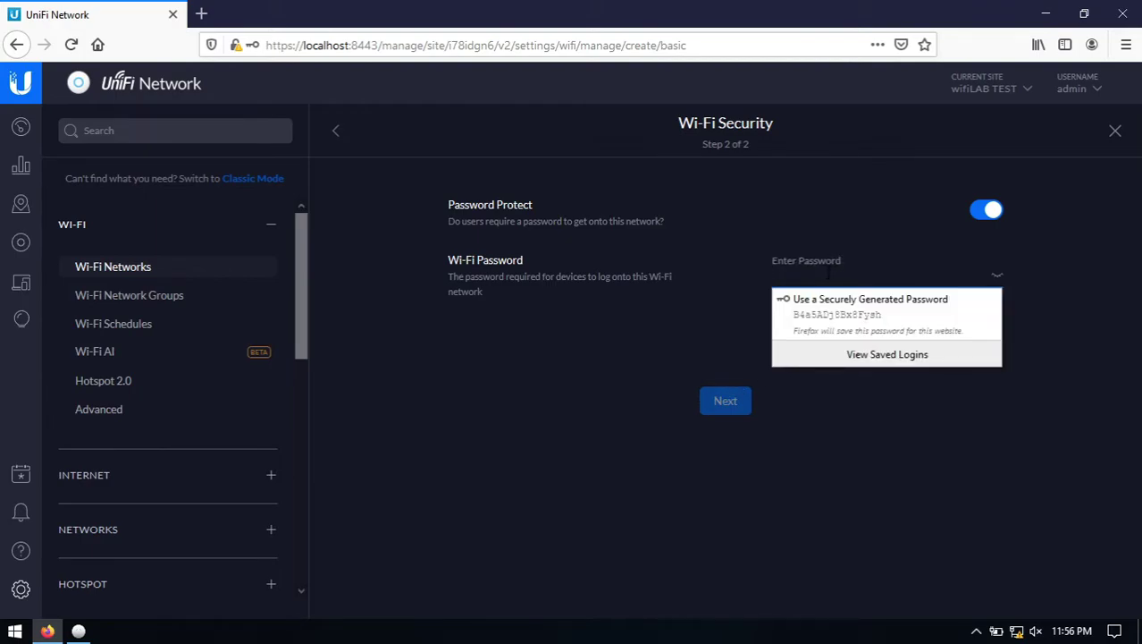
type("•••••••••••")
left_click(997, 278)
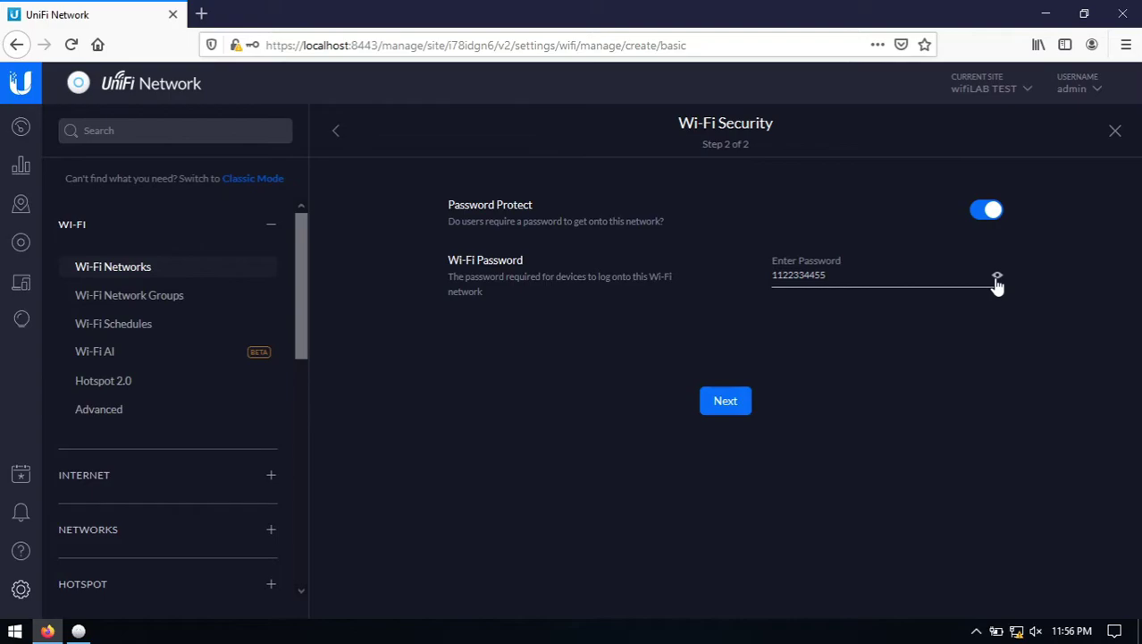
left_click(728, 407)
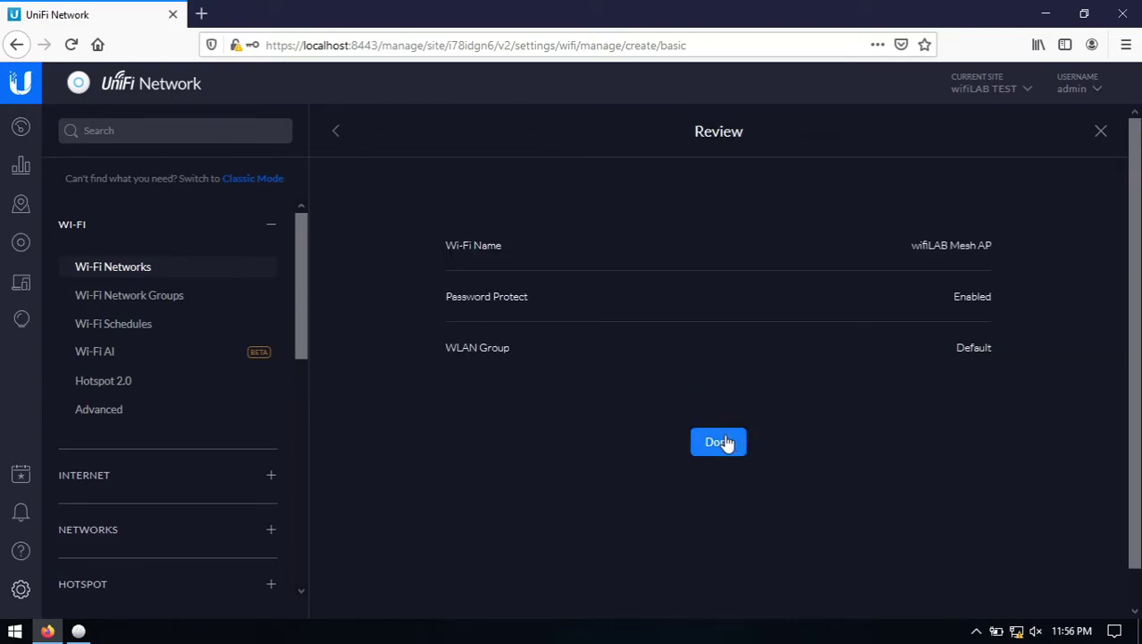
Save wifiLAB Mesh AP, then try adopting the AP-AC-Mesh from its Devices details panel.
left_click(713, 444)
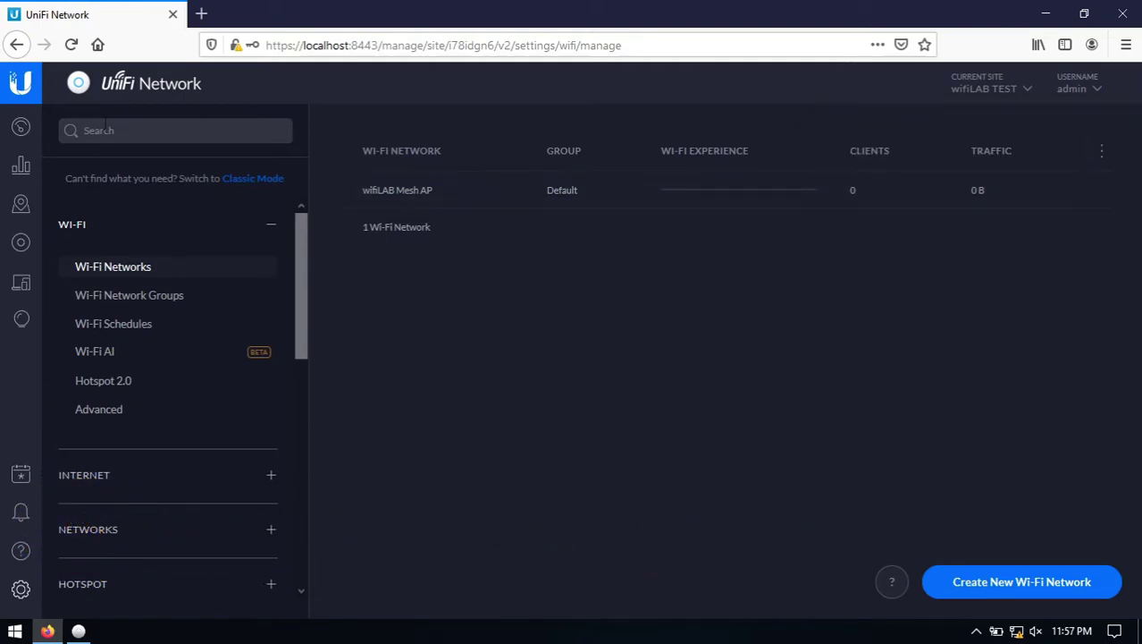
left_click(21, 247)
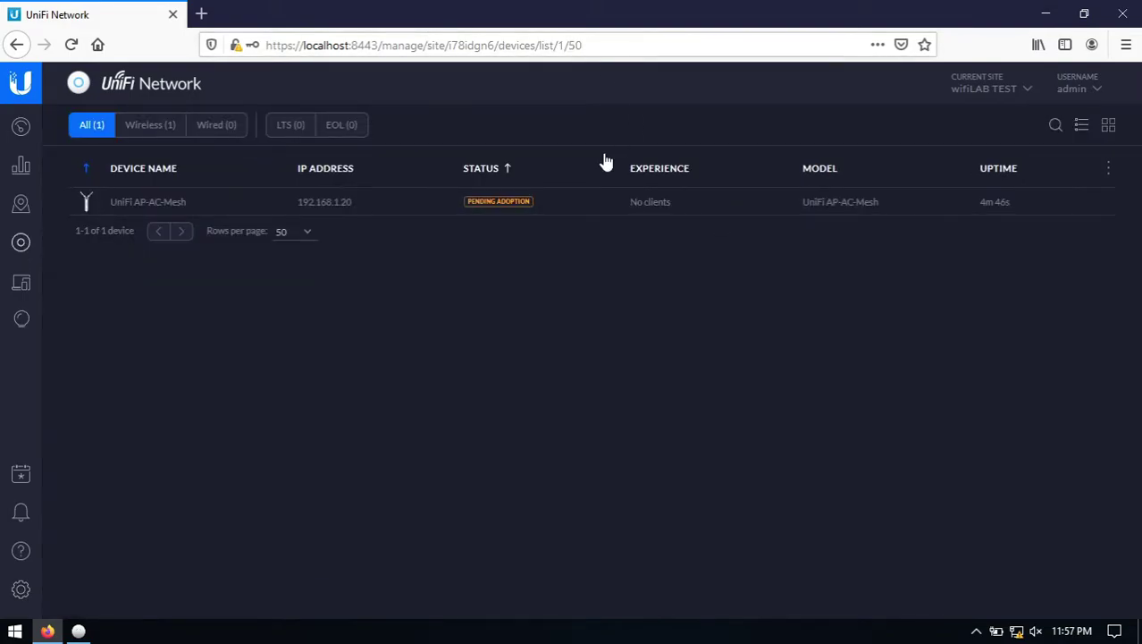
left_click(537, 208)
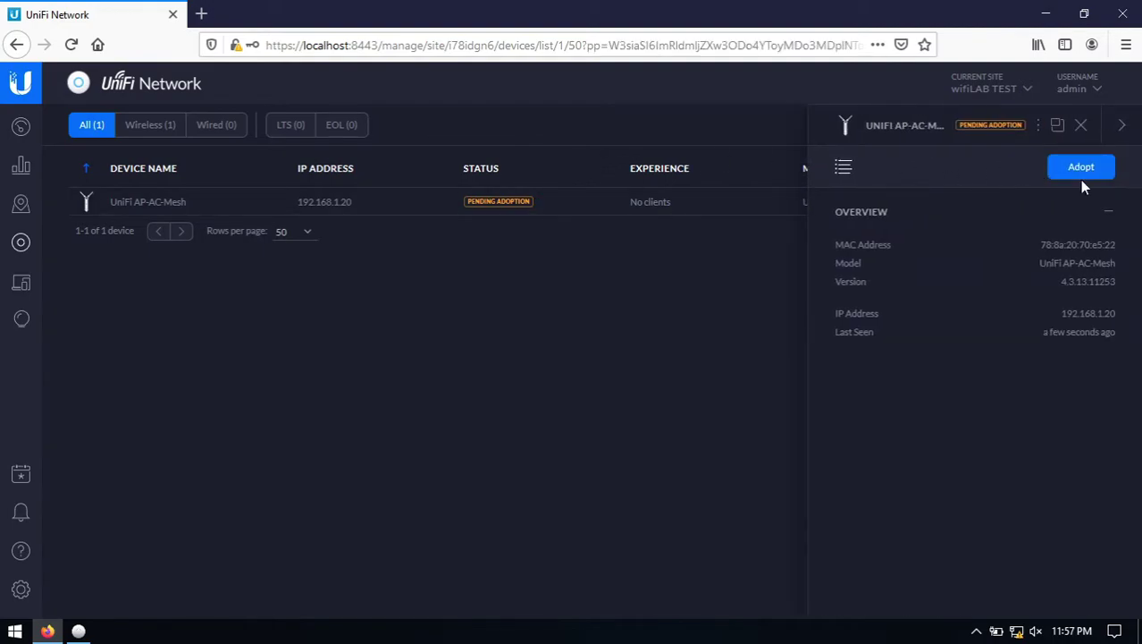
left_click(1090, 172)
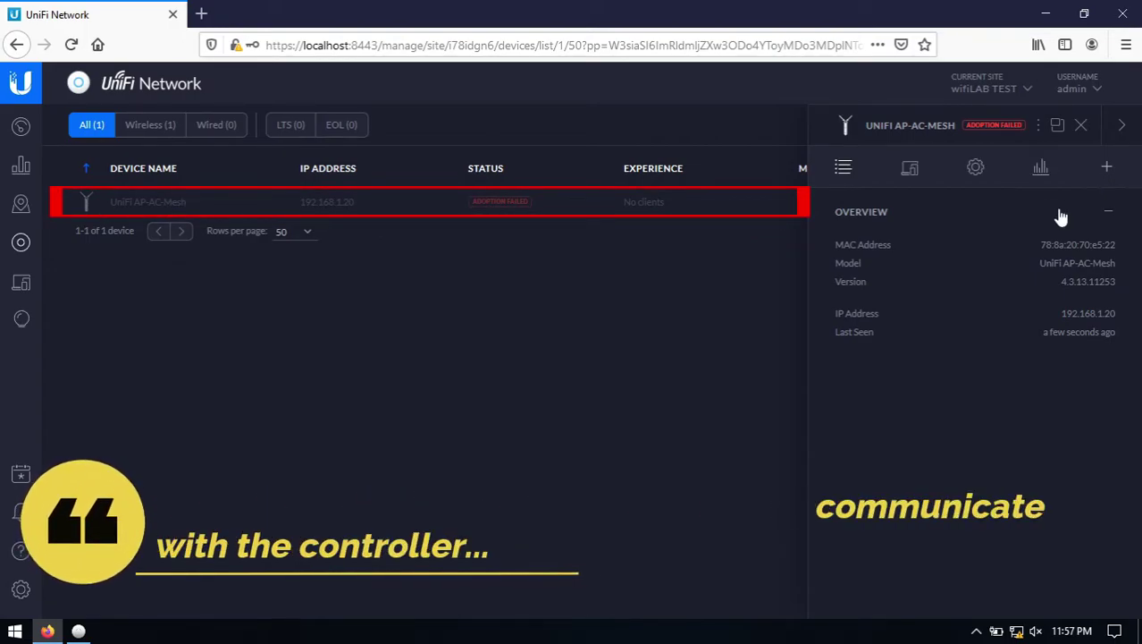
left_click(1081, 126)
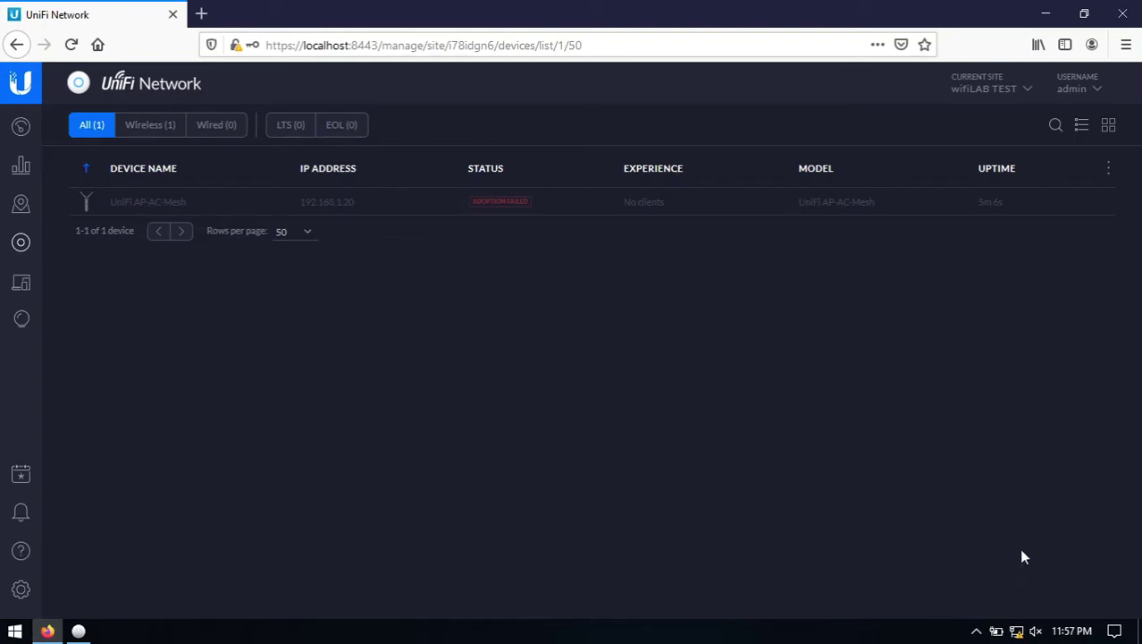
Open the myLAN adapter's IPv4 properties through the Network and Sharing Center.
right_click(1016, 630)
left_click(1020, 613)
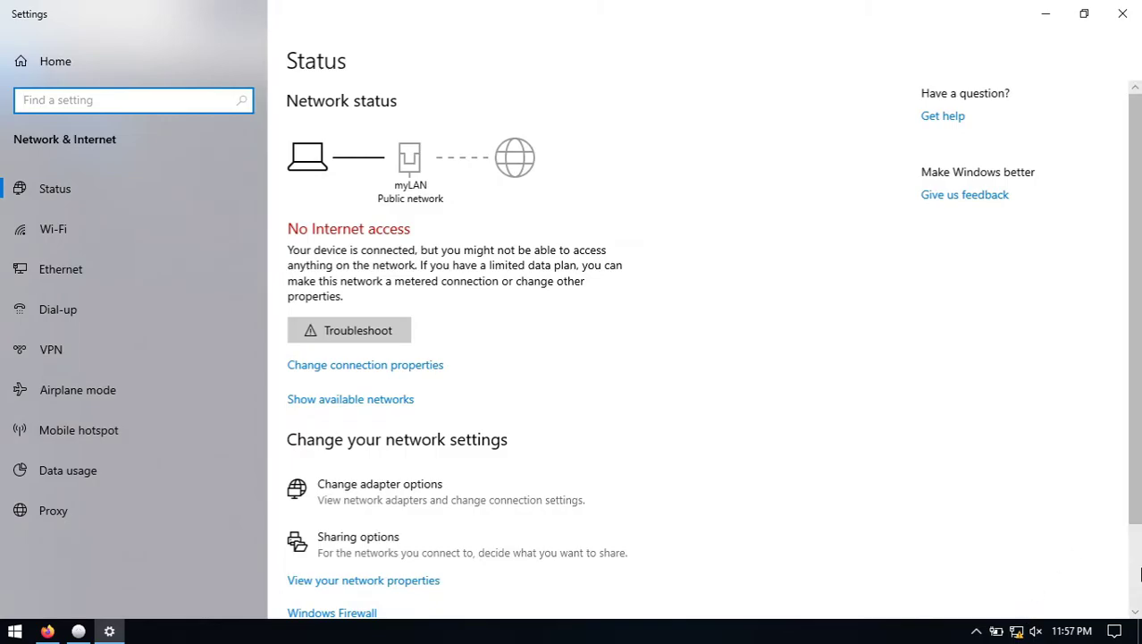
scroll(681, 403, "down", 2)
left_click(402, 529)
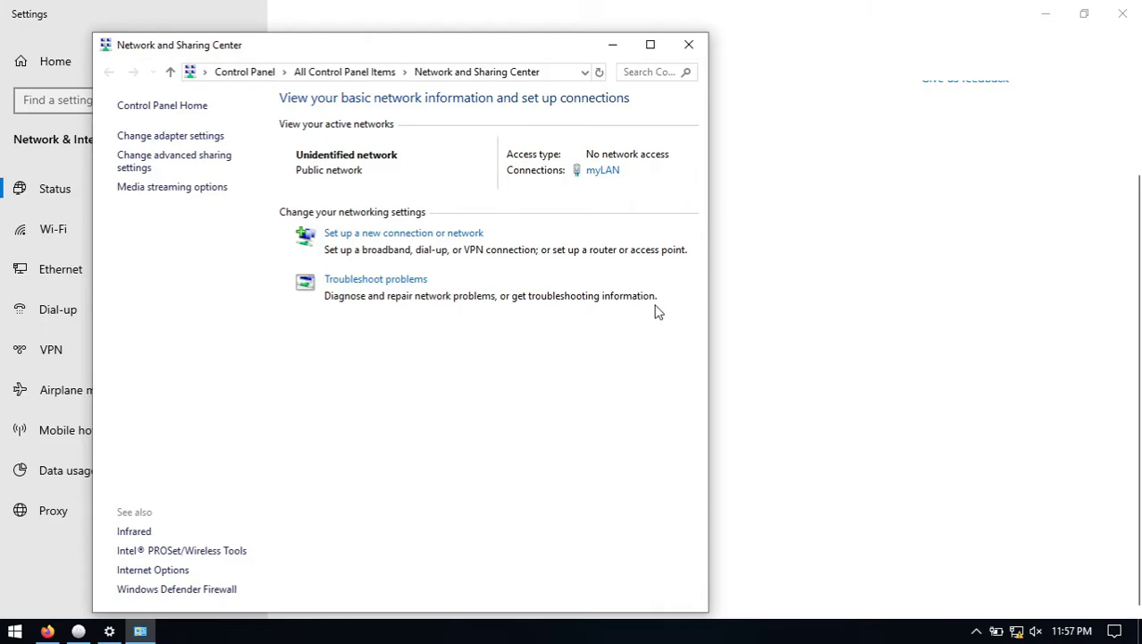
left_click(605, 171)
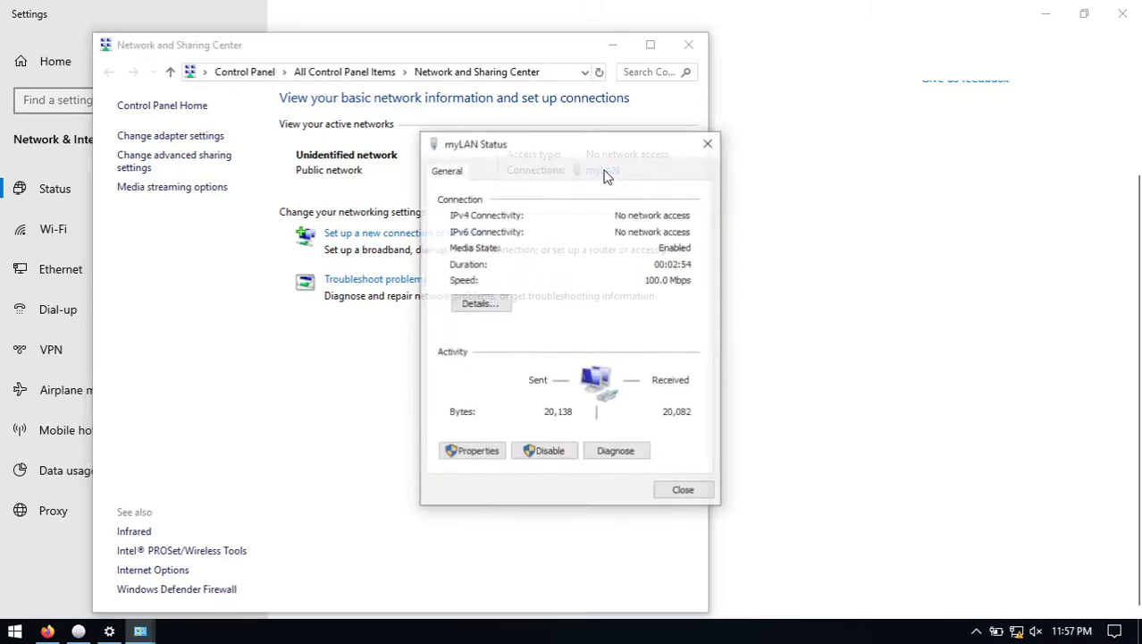
left_click(489, 452)
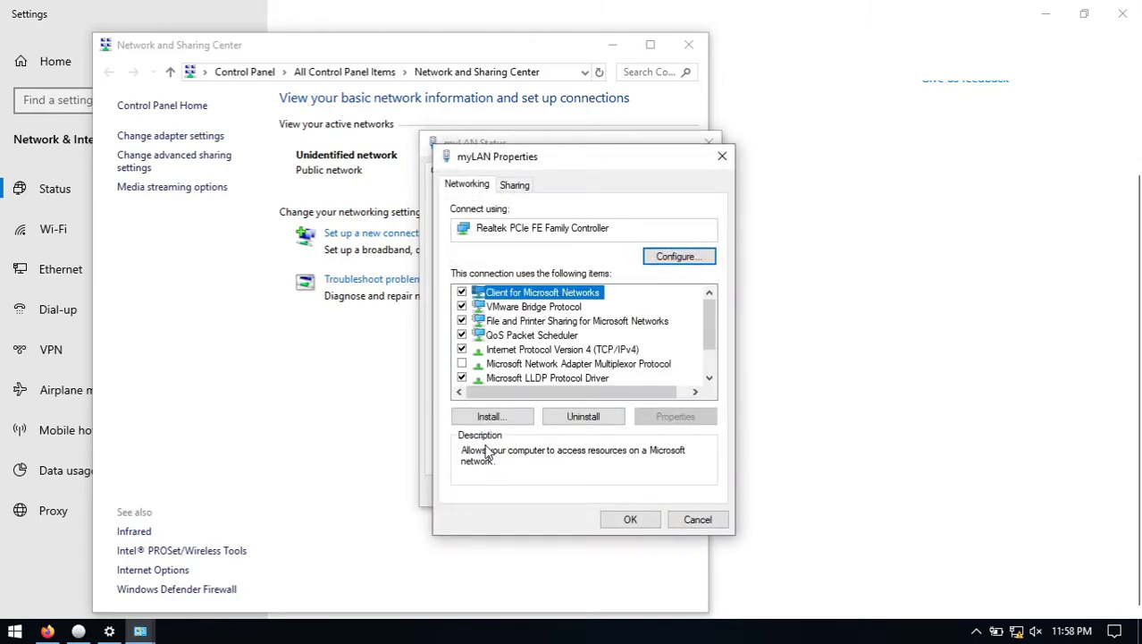
left_click(619, 351)
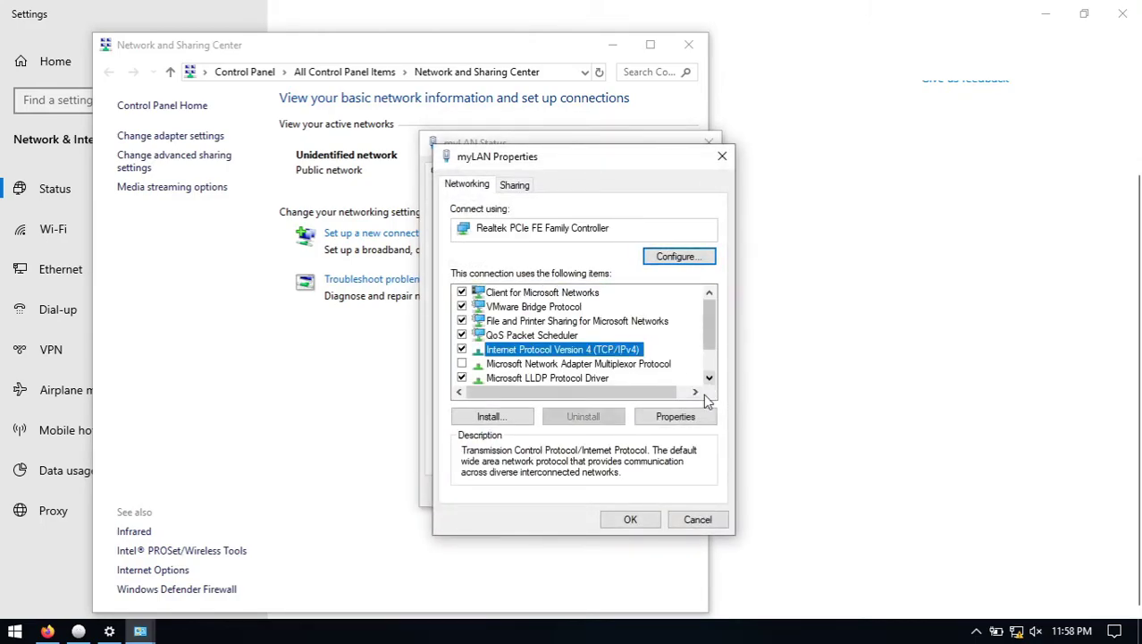
left_click(686, 417)
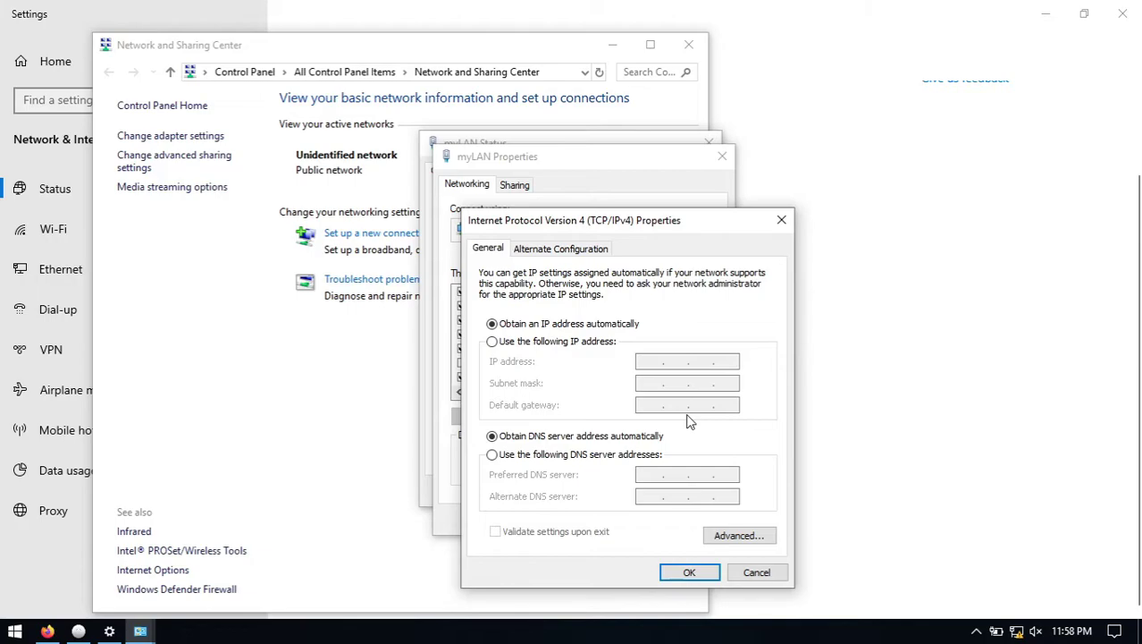
Assign static IP 192.168.1.111 with mask 255.255.255.0 and close the network windows.
left_click(583, 341)
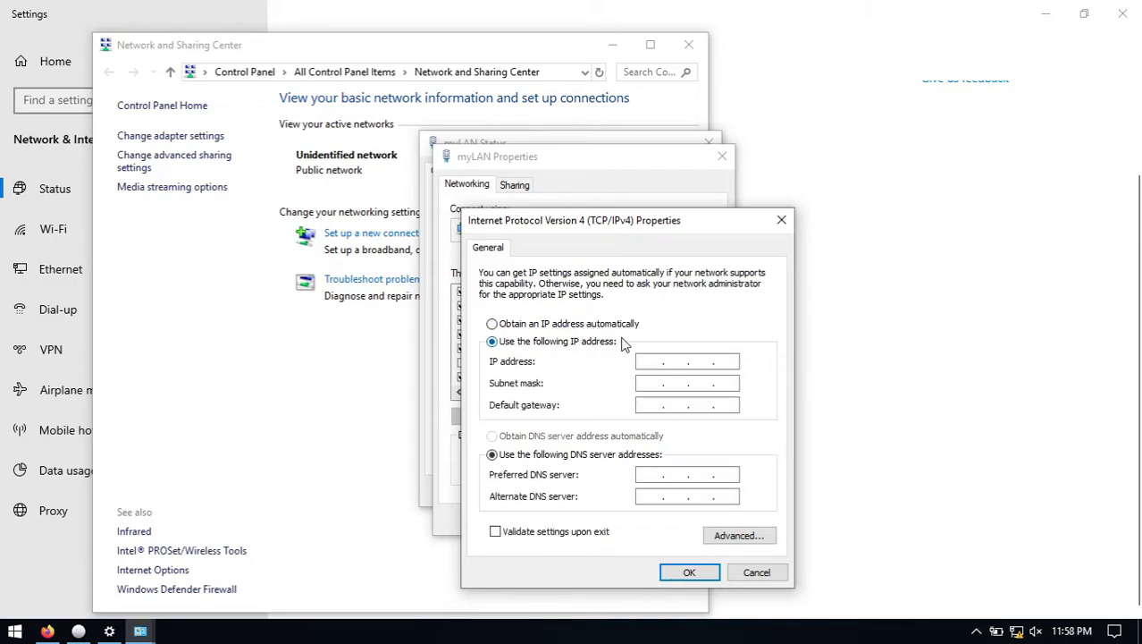
type("192.168.1.111")
key("Tab")
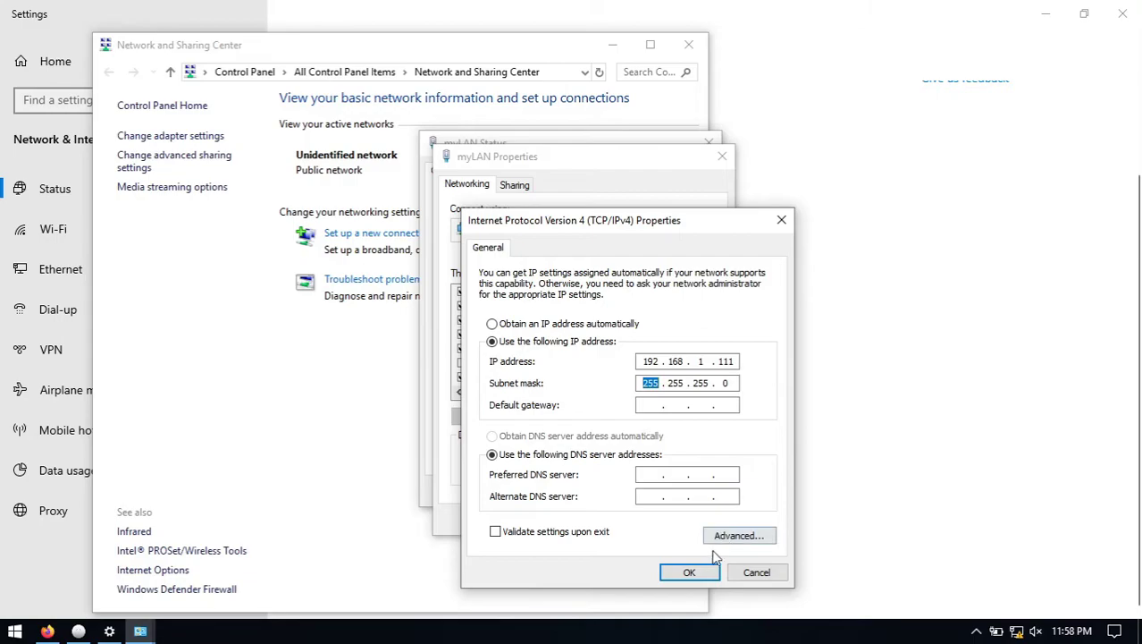
left_click(691, 573)
left_click(640, 522)
left_click(672, 493)
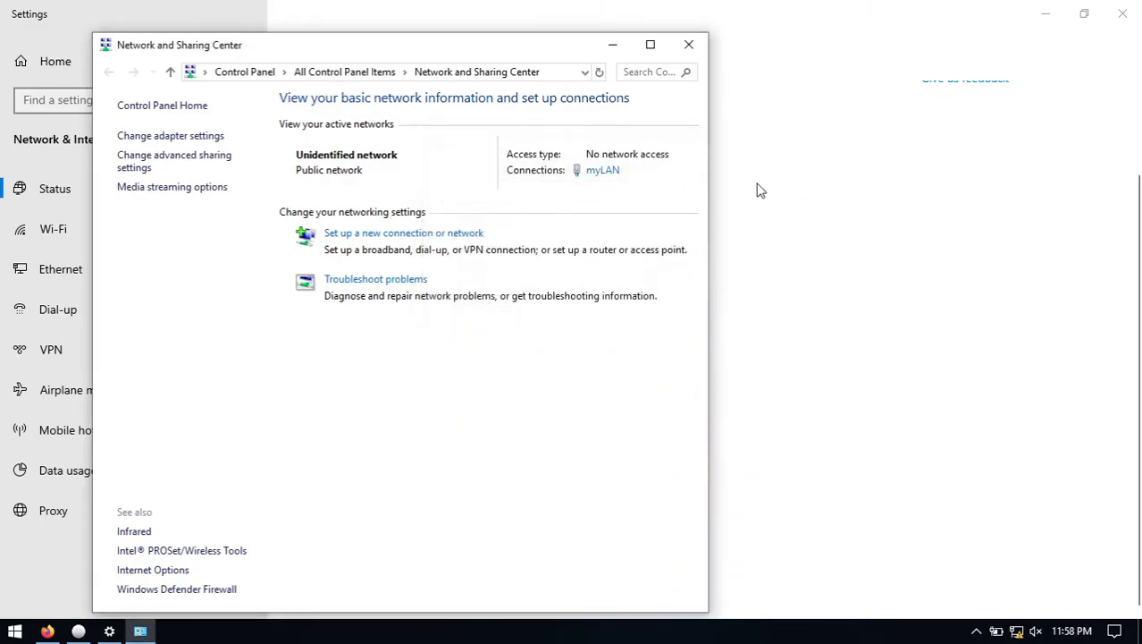
left_click(689, 46)
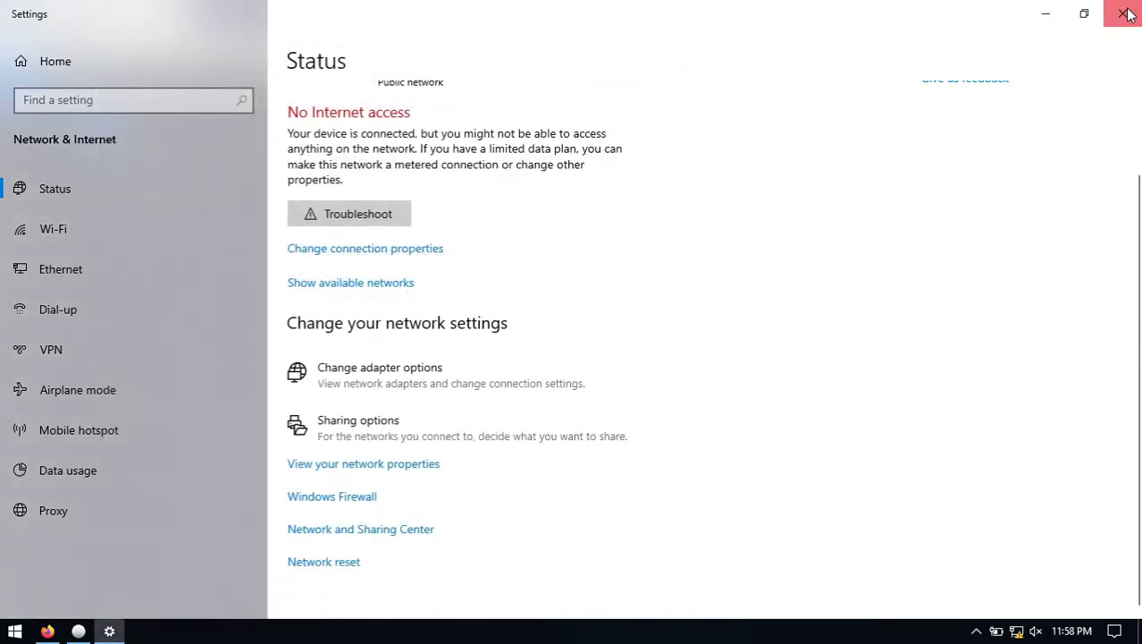
left_click(1123, 13)
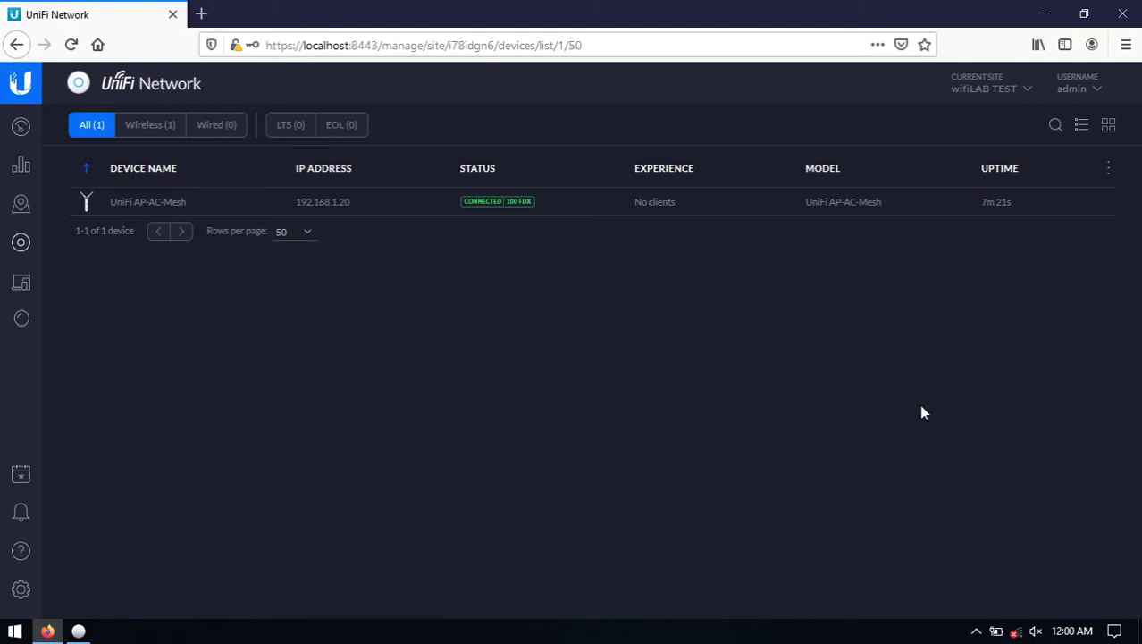
Turn Wi-Fi on and start connecting to wifiLAB Mesh AP.
left_click(1017, 632)
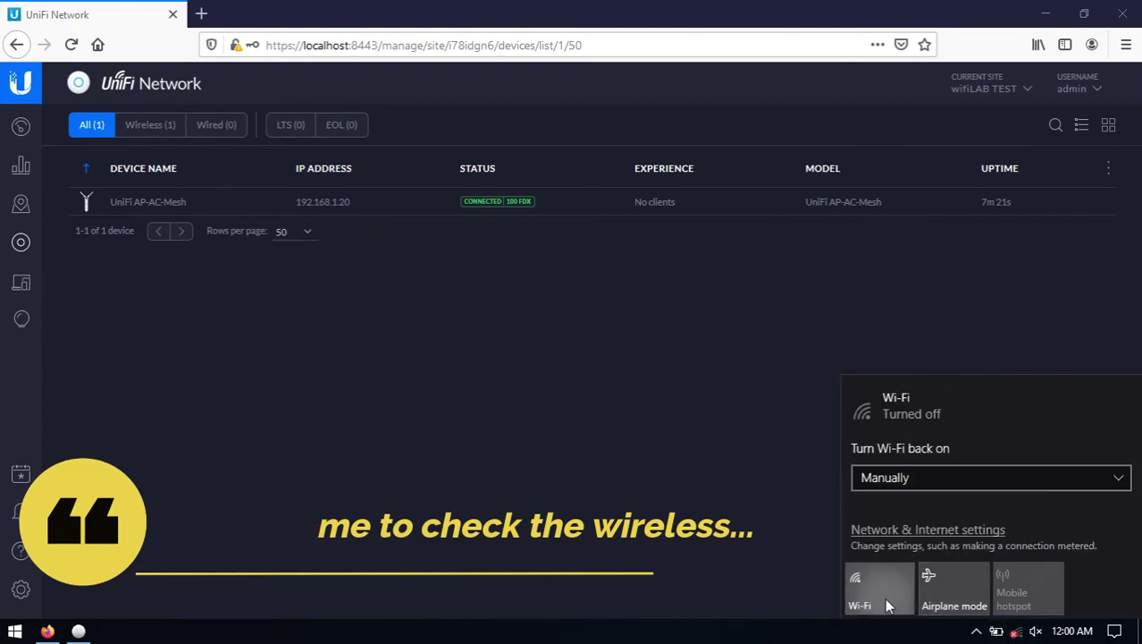
left_click(884, 597)
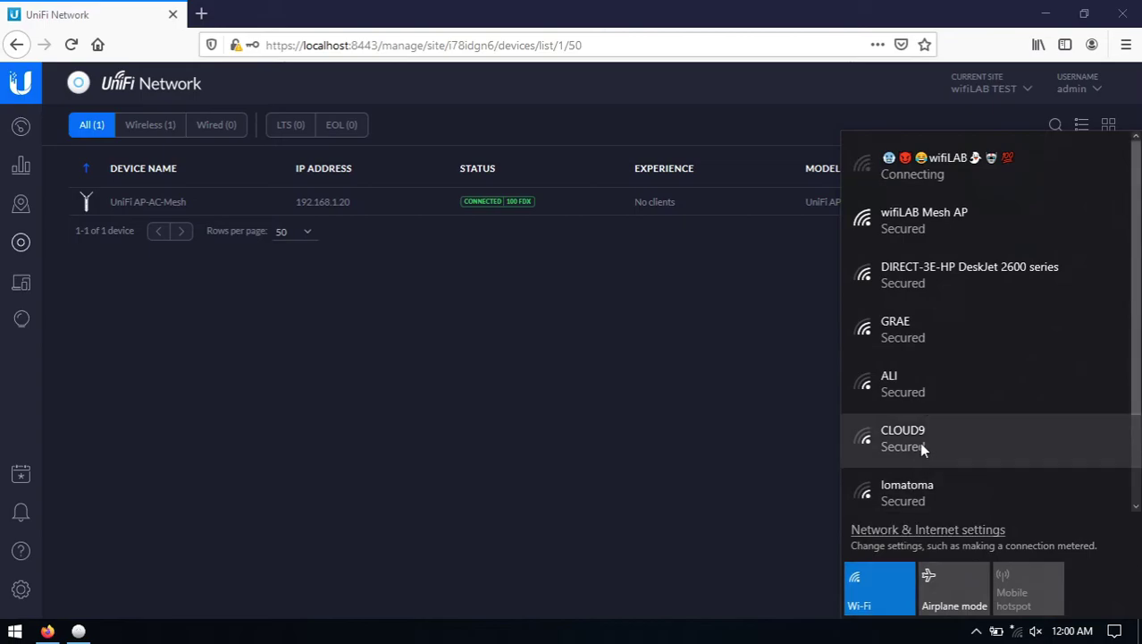
left_click(987, 224)
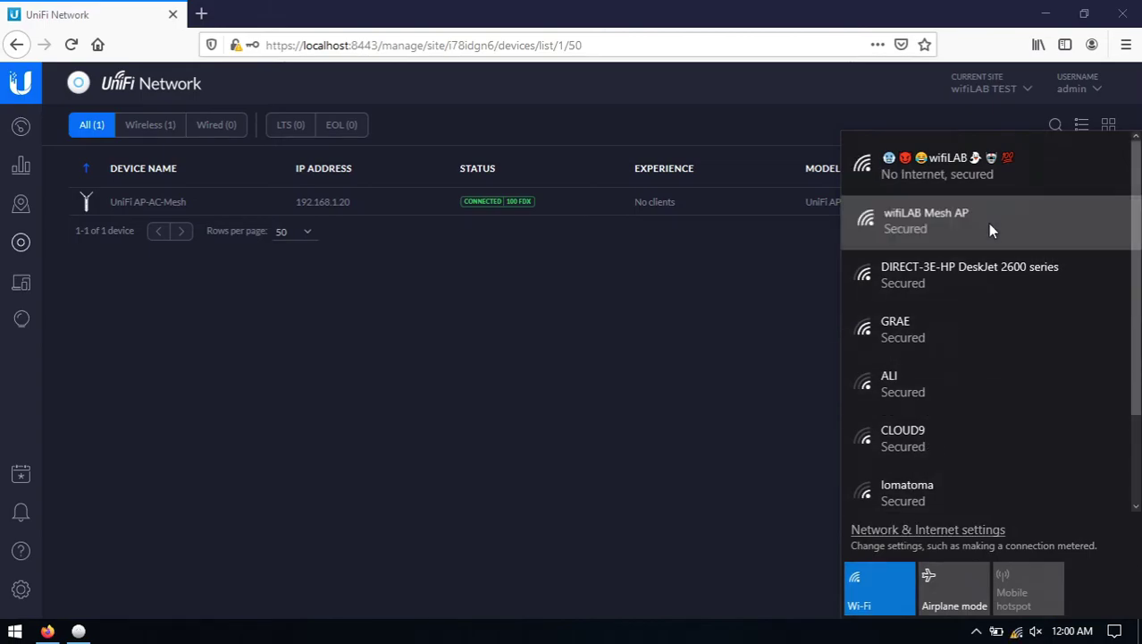
left_click(1062, 301)
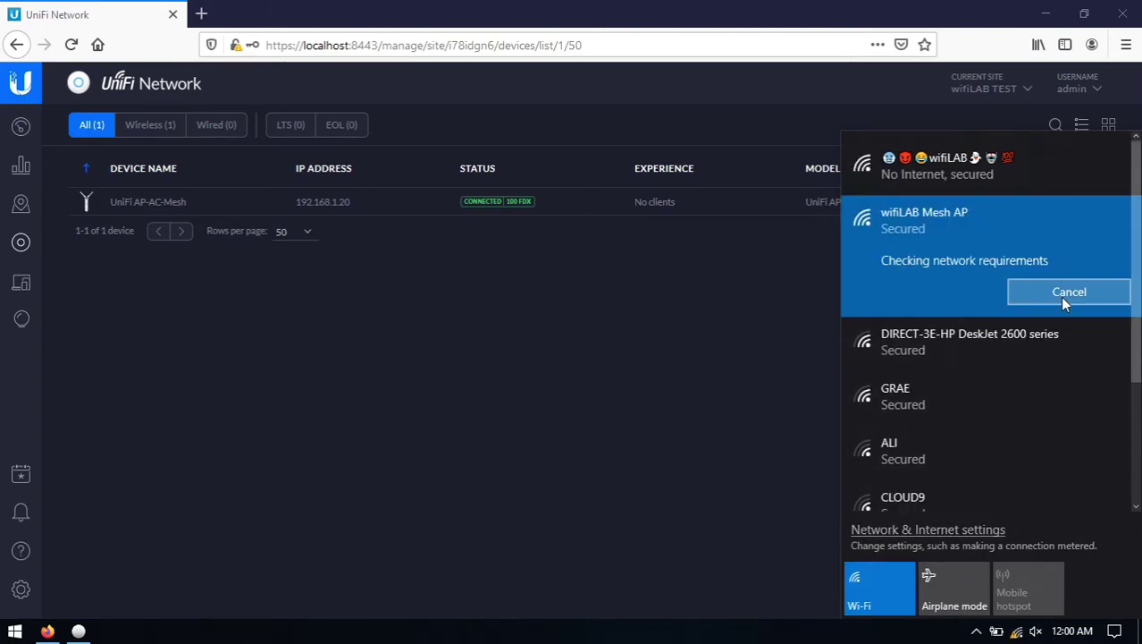
Enter the network security key and allow the PC to be discoverable.
type("•••••••")
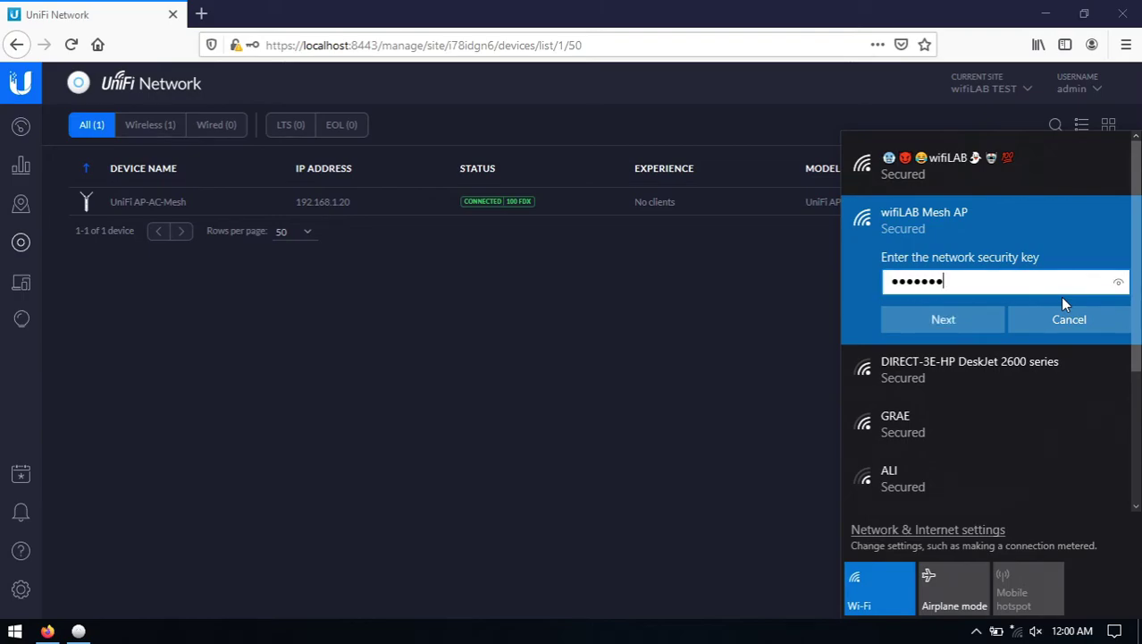
type("•••")
left_click(1119, 284)
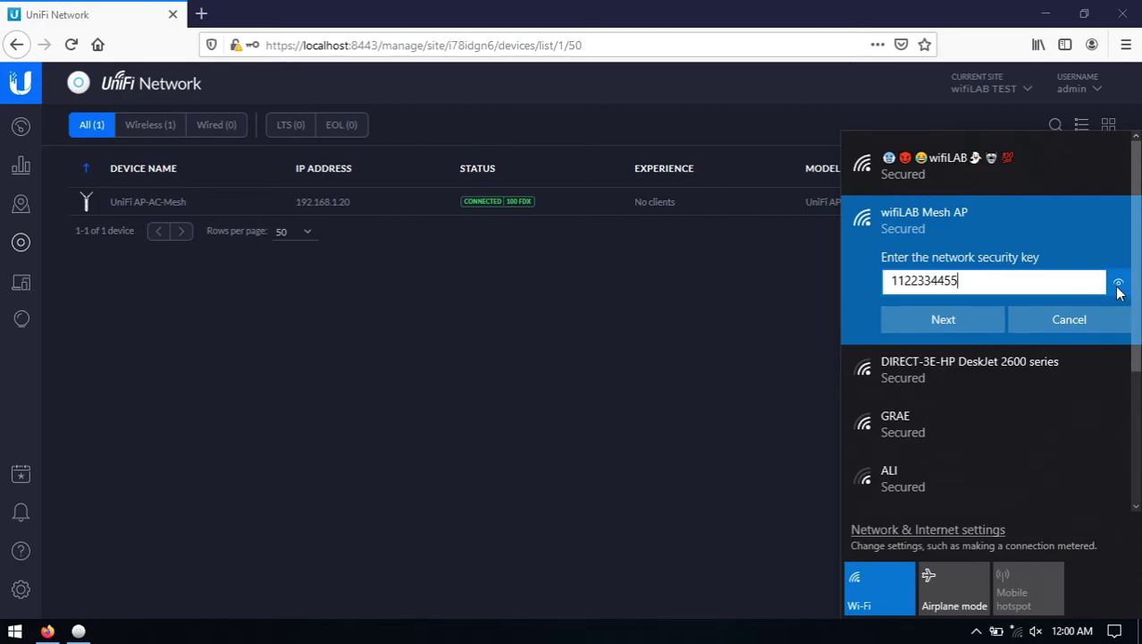
left_click(957, 319)
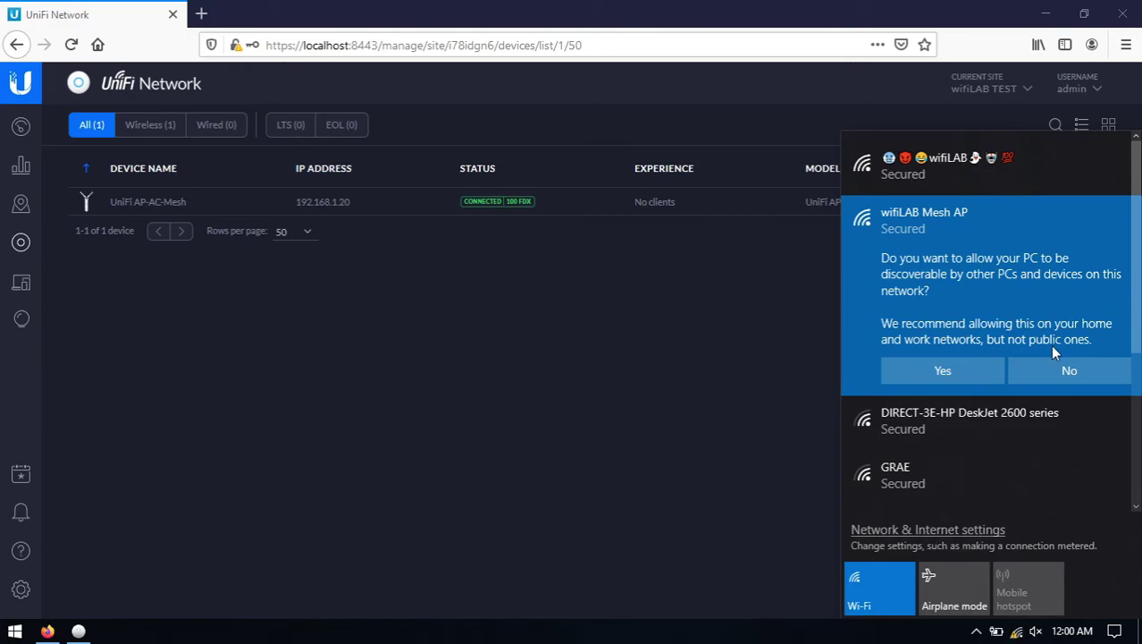
left_click(963, 375)
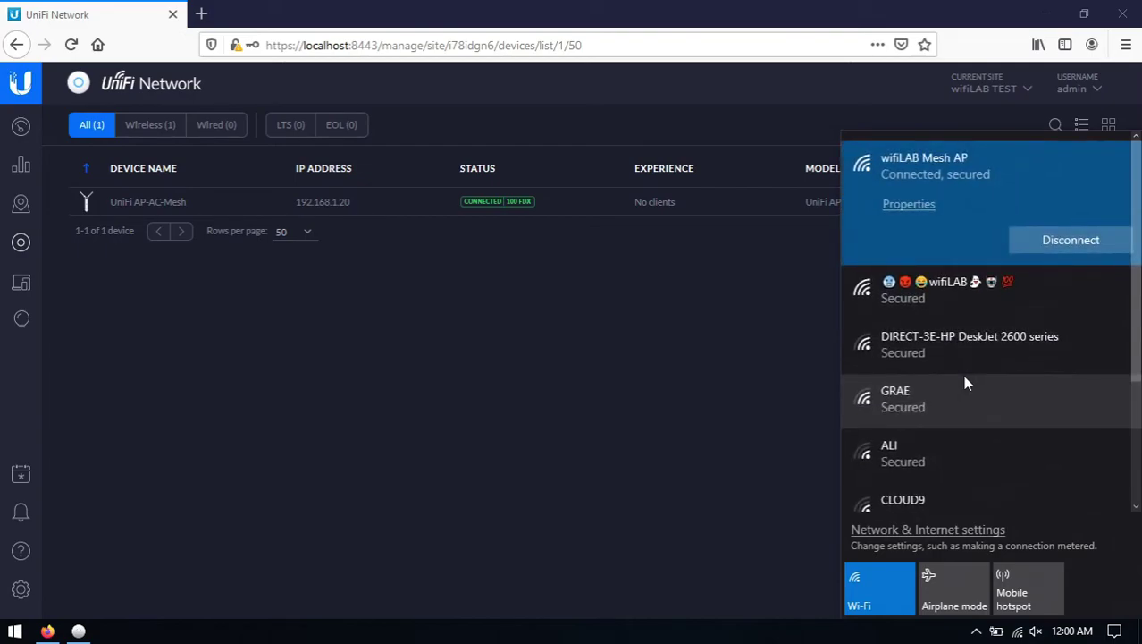
left_click(726, 7)
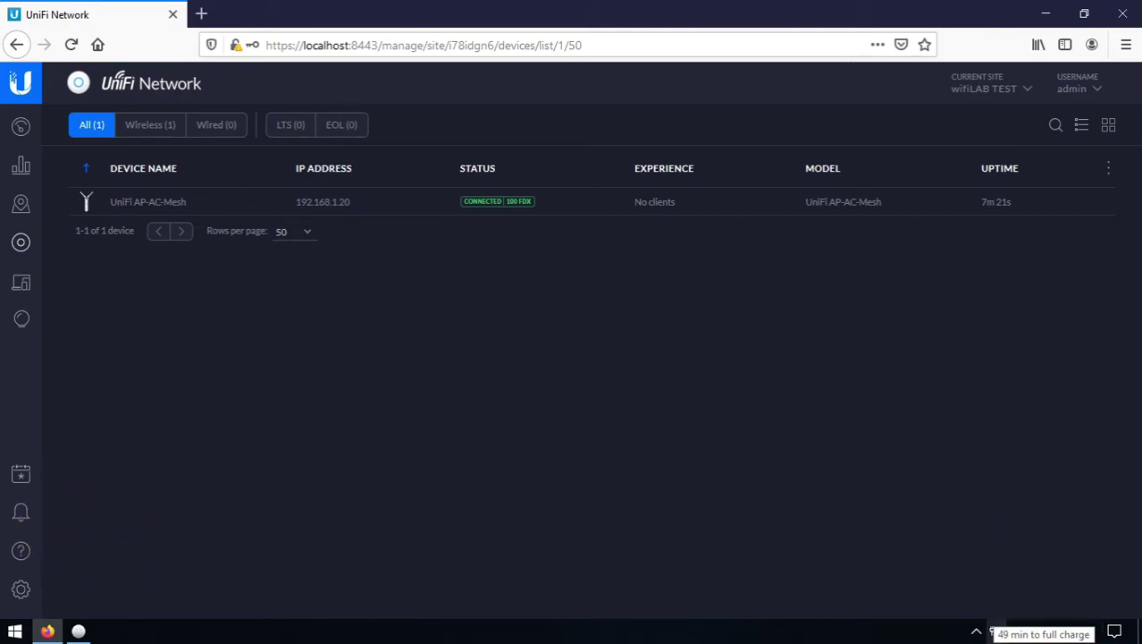
View the wifiLAB Mesh AP connection details showing IPv4 10.10.10.252, then return to Firefox.
right_click(1019, 631)
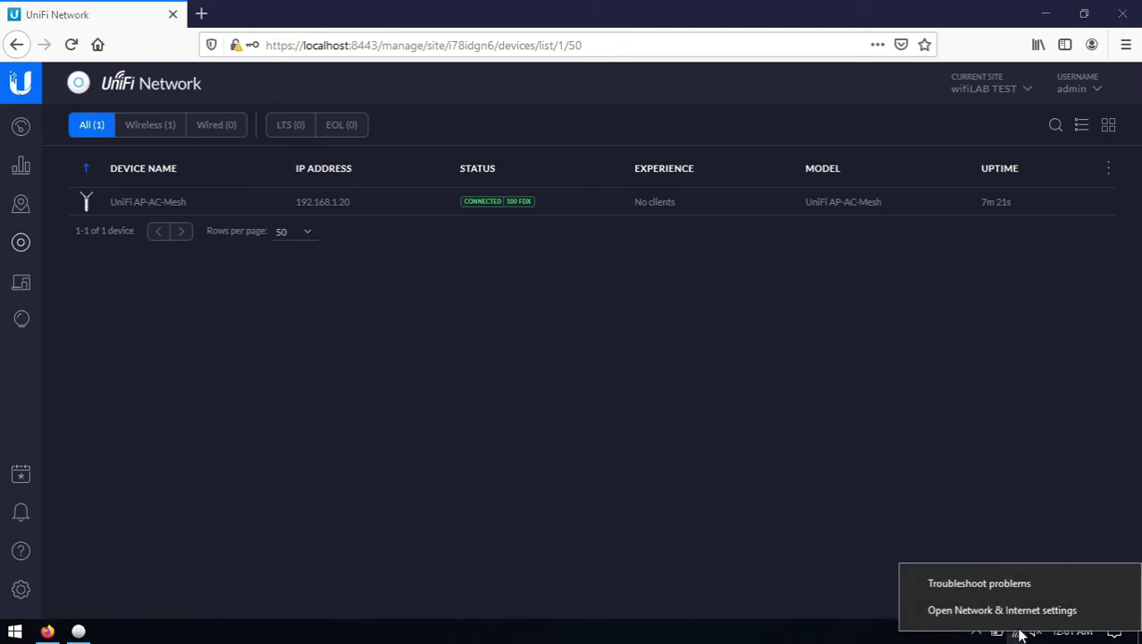
left_click(1012, 611)
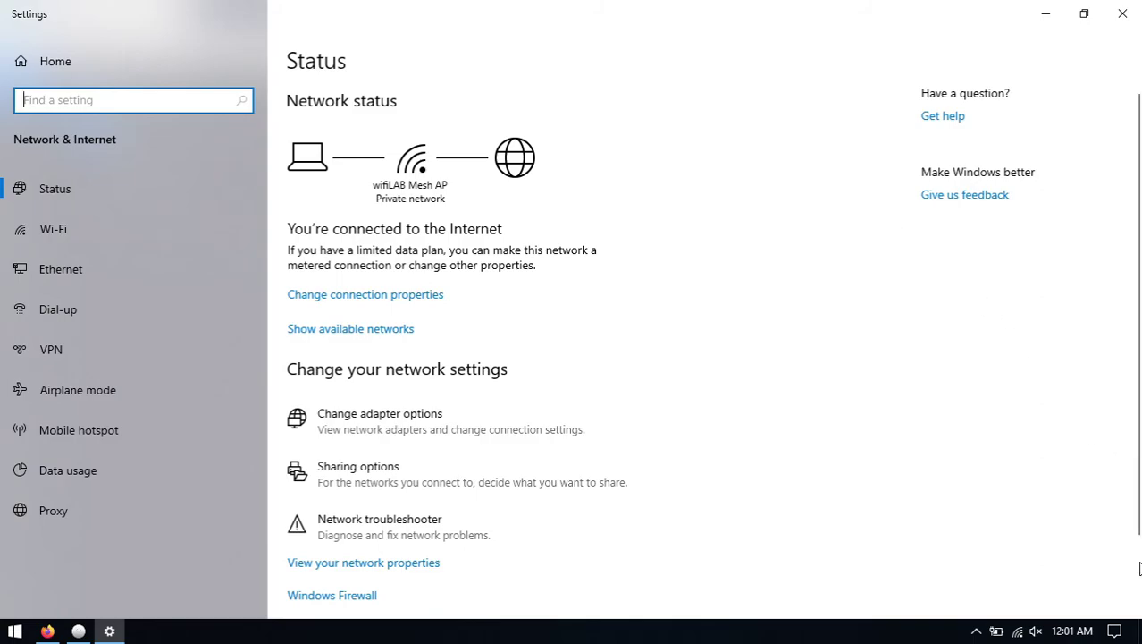
scroll(1104, 525, "down", 2)
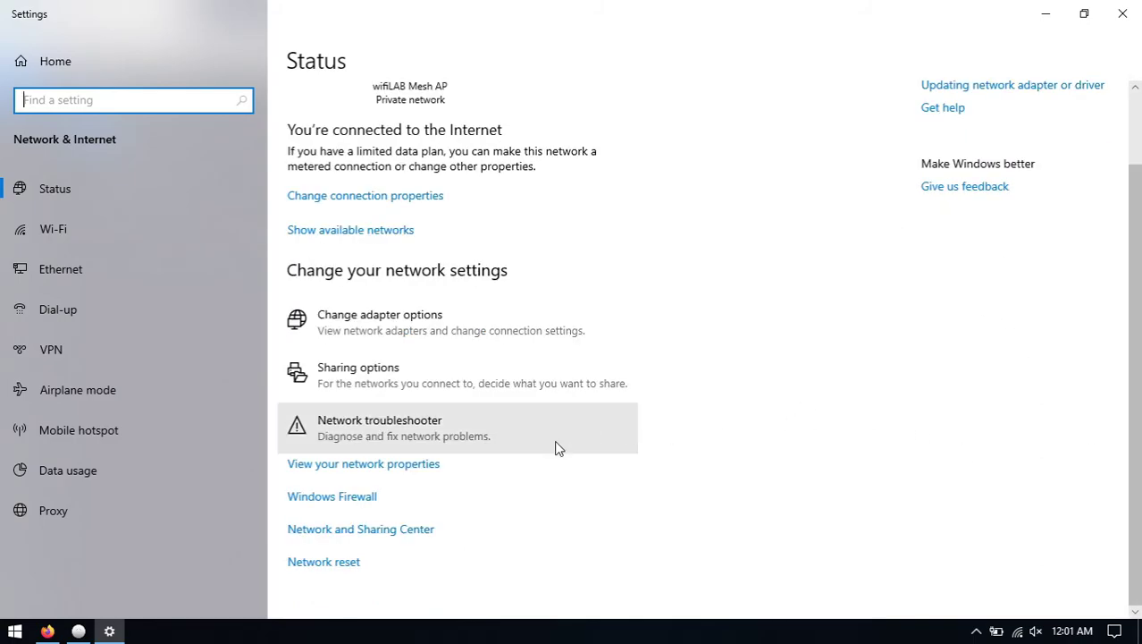
left_click(403, 529)
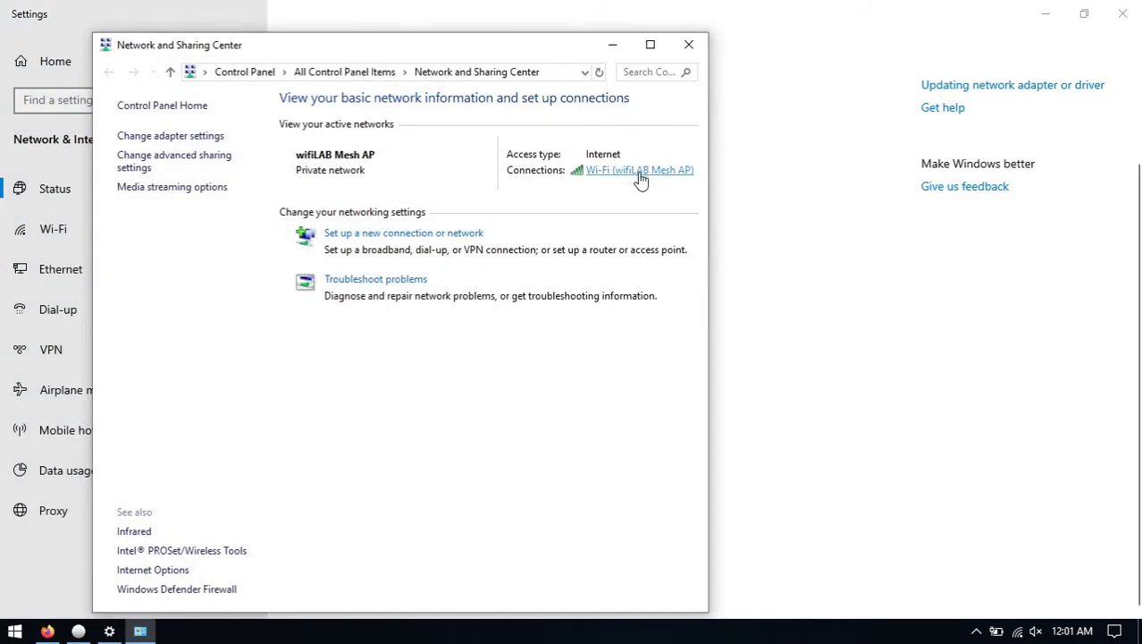
left_click(638, 173)
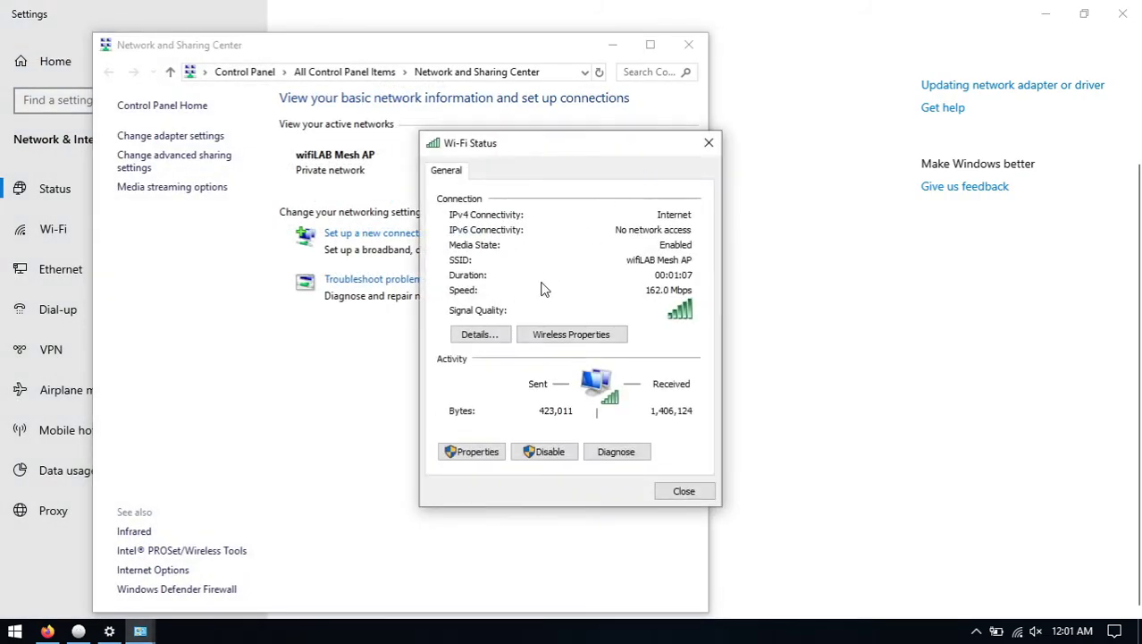
left_click(480, 333)
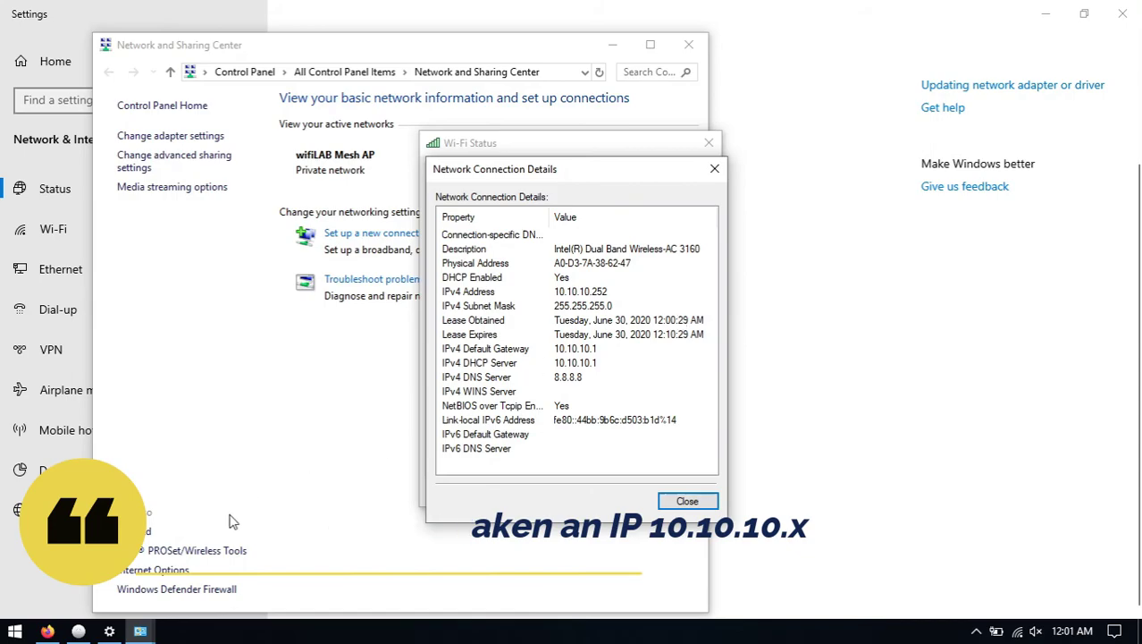
left_click(47, 631)
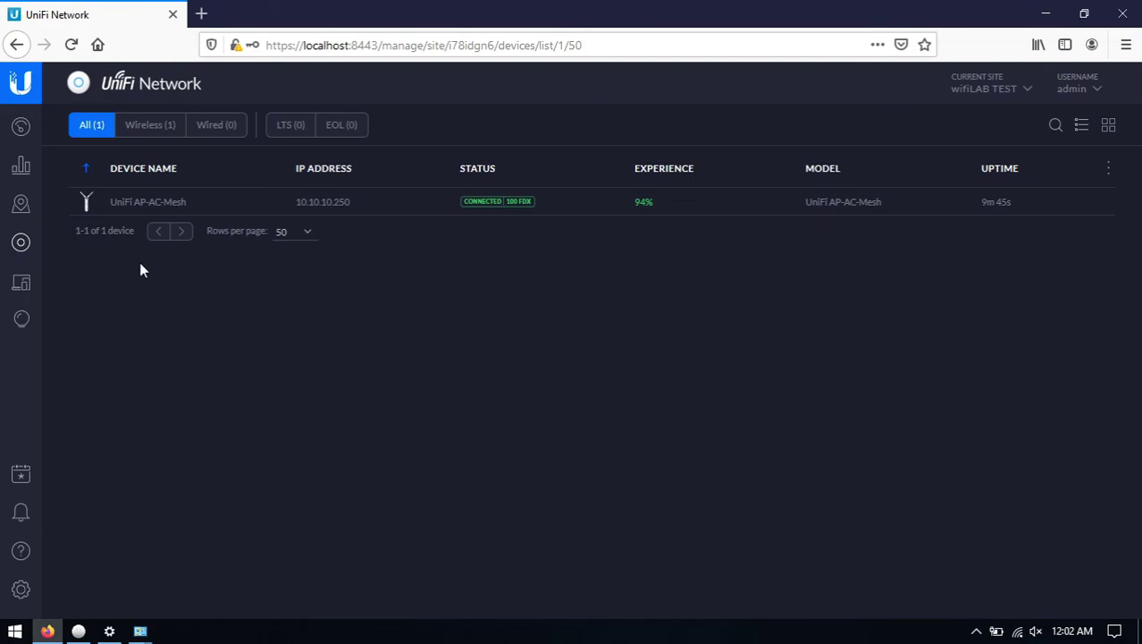
Show the Wi-Fi clients list with Laptop at 10.10.10.252 beside the Wi-Fi Status window.
left_click(27, 133)
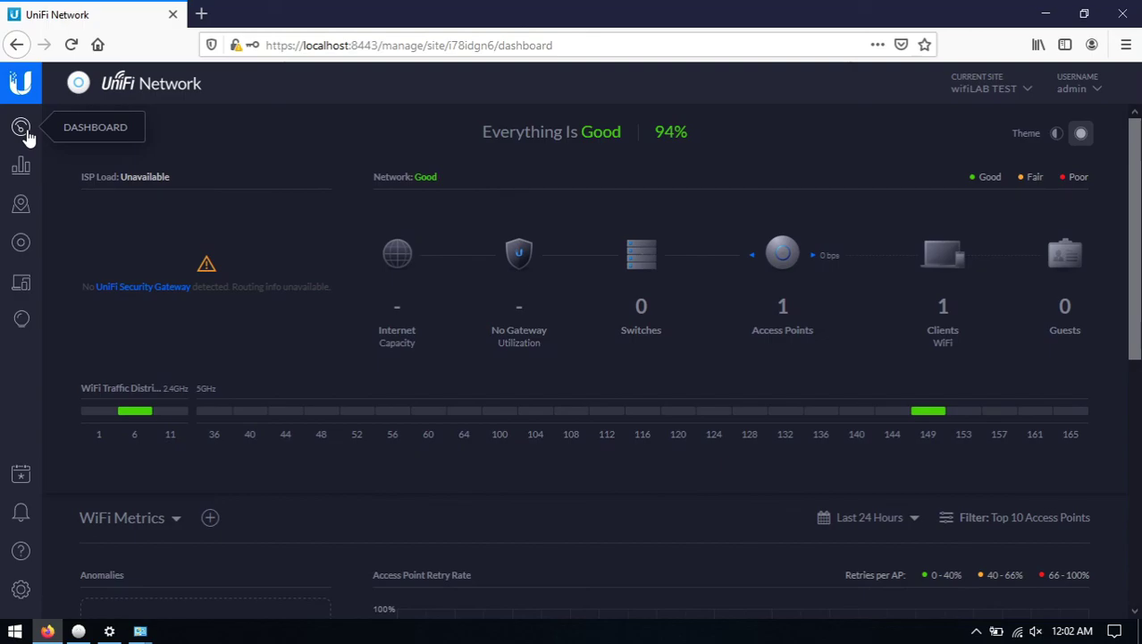
left_click(943, 268)
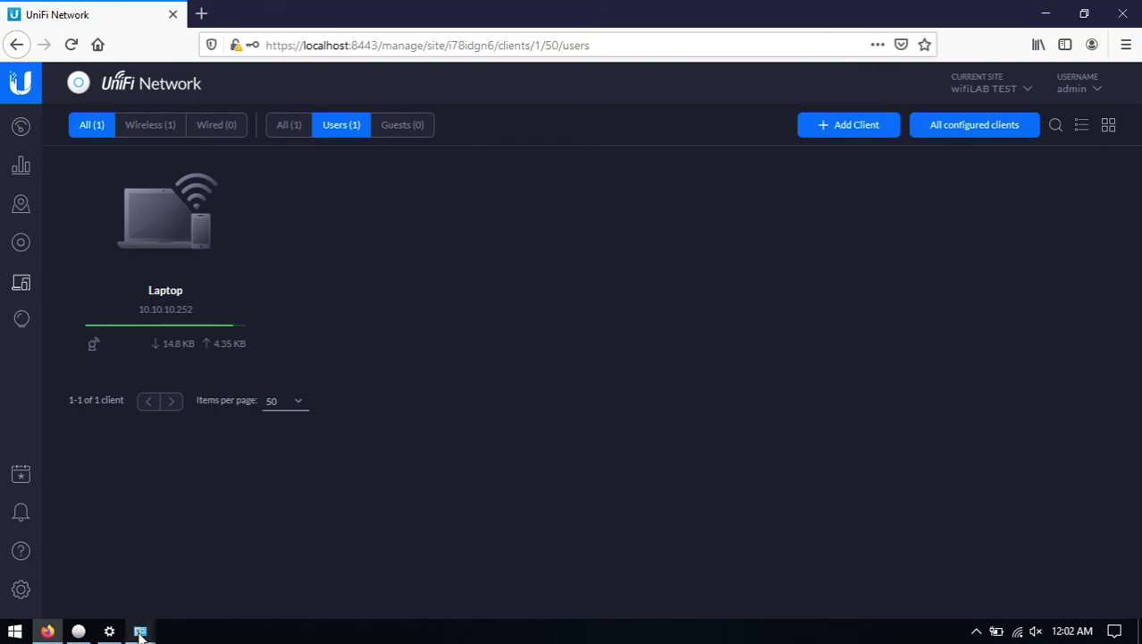
mouse_move(140, 630)
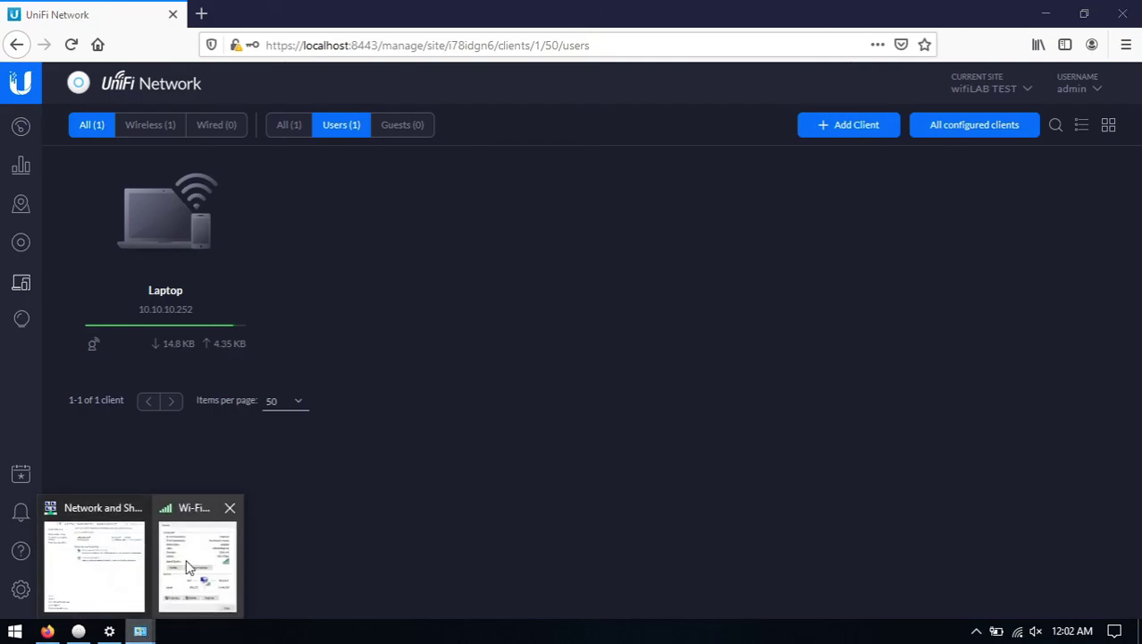
left_click(170, 597)
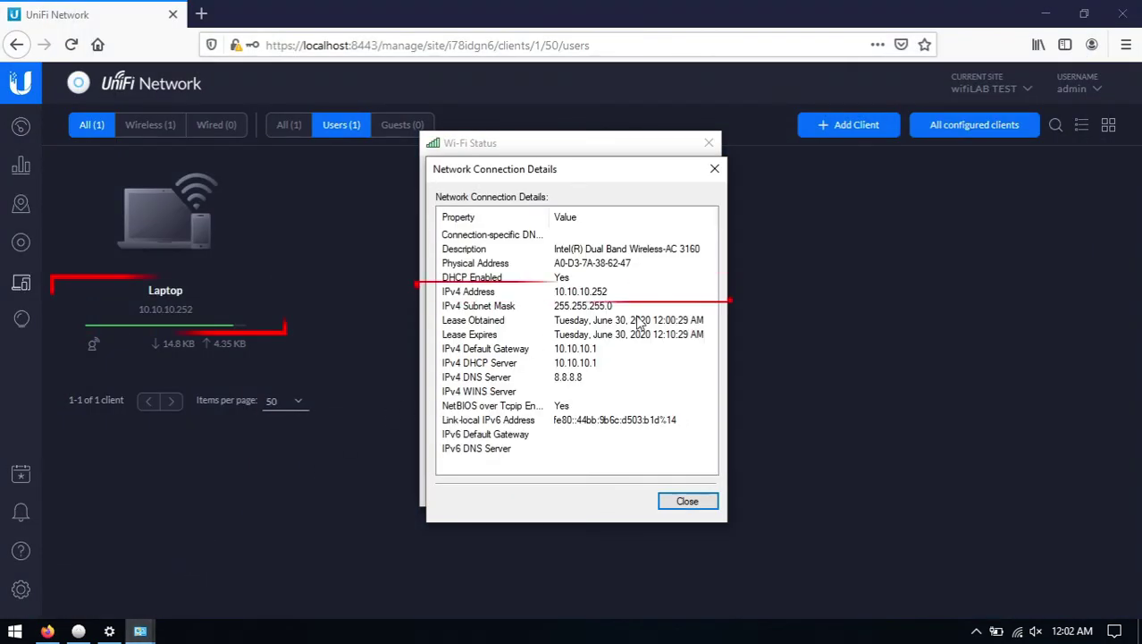